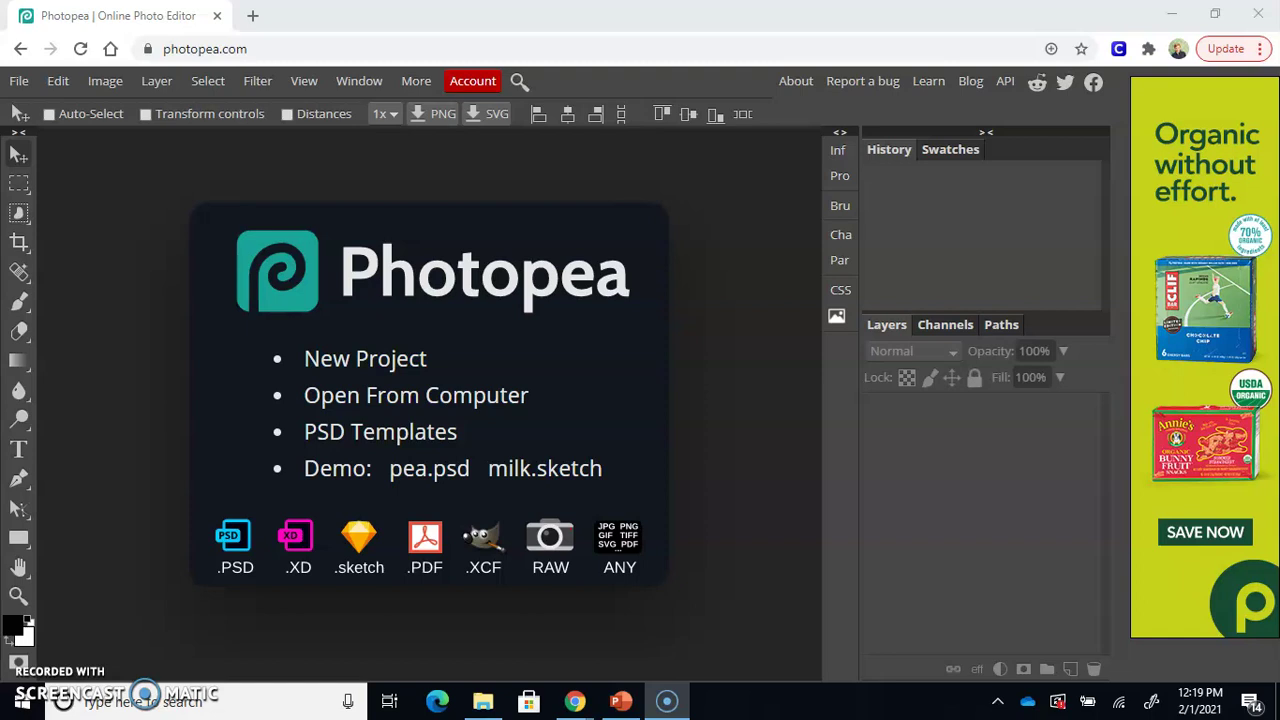
Step: Create a 2250 × 2250 px document from the Instagram preset at 150 DPI
{"action": "left_click", "coordinate": [171, 101]}
{"action": "left_click", "coordinate": [430, 358]}
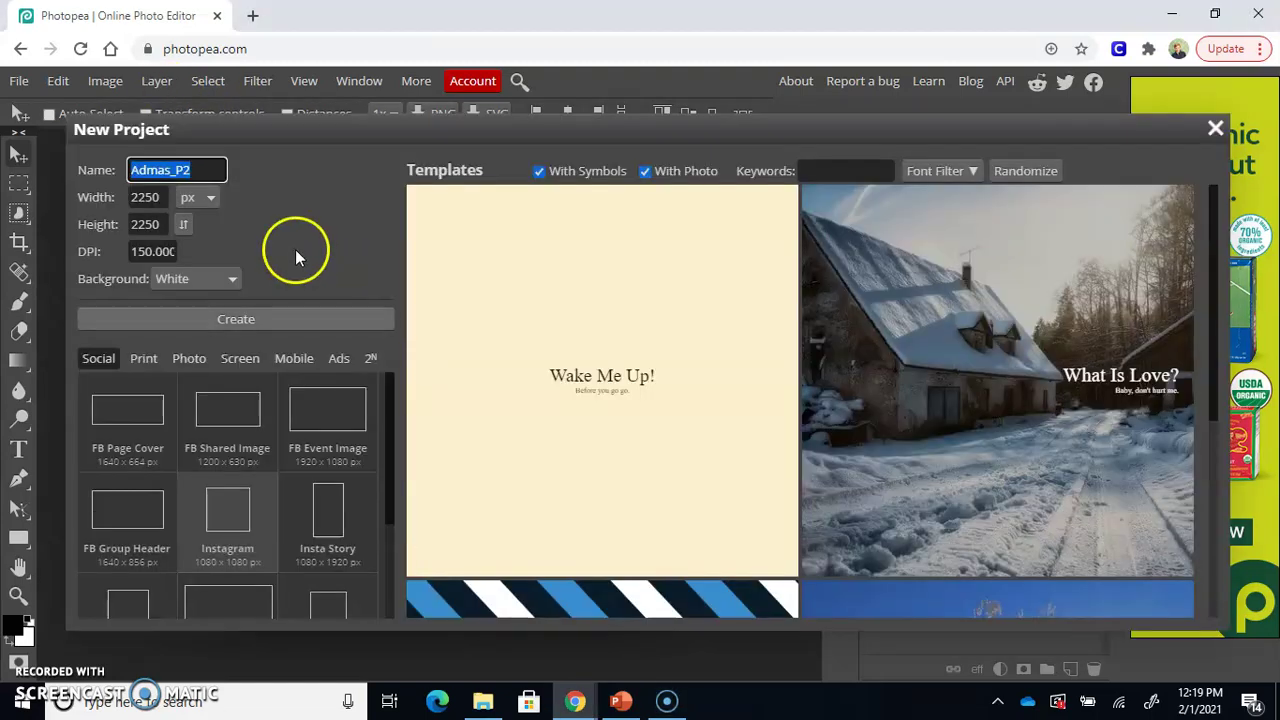
{"action": "left_click", "coordinate": [212, 171]}
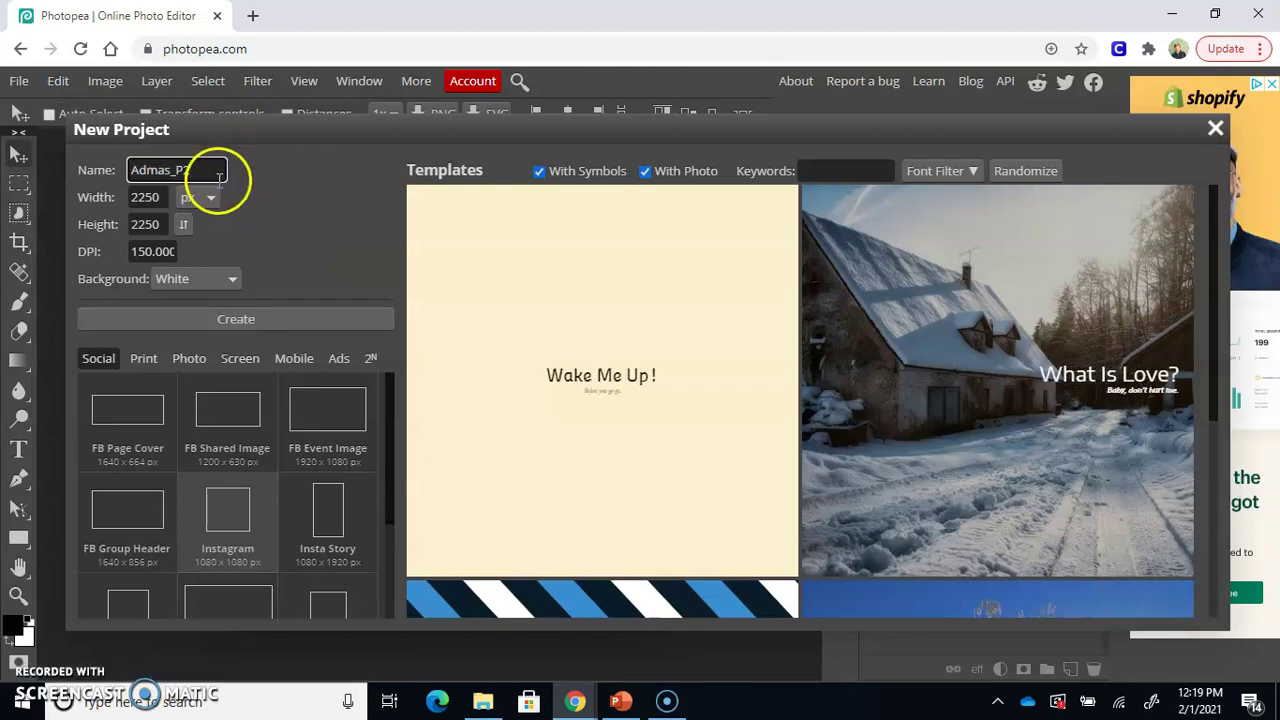
{"action": "left_click", "coordinate": [218, 516]}
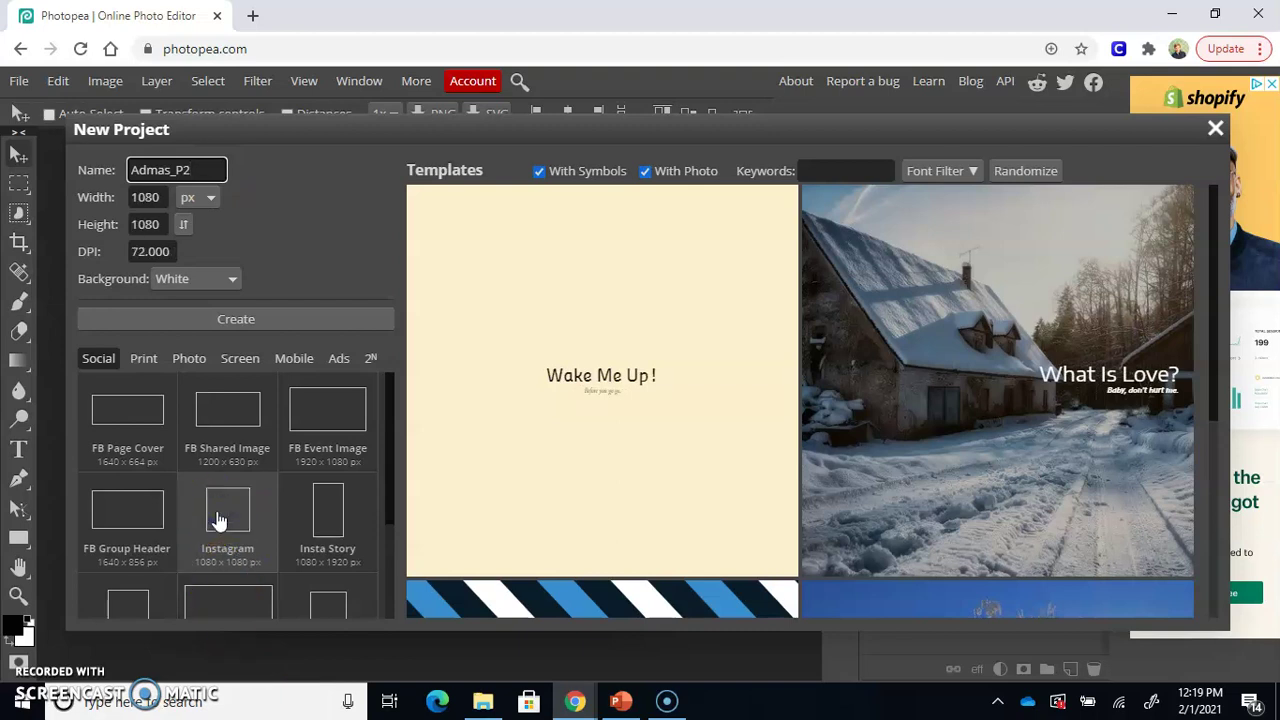
{"action": "left_click", "coordinate": [170, 251]}
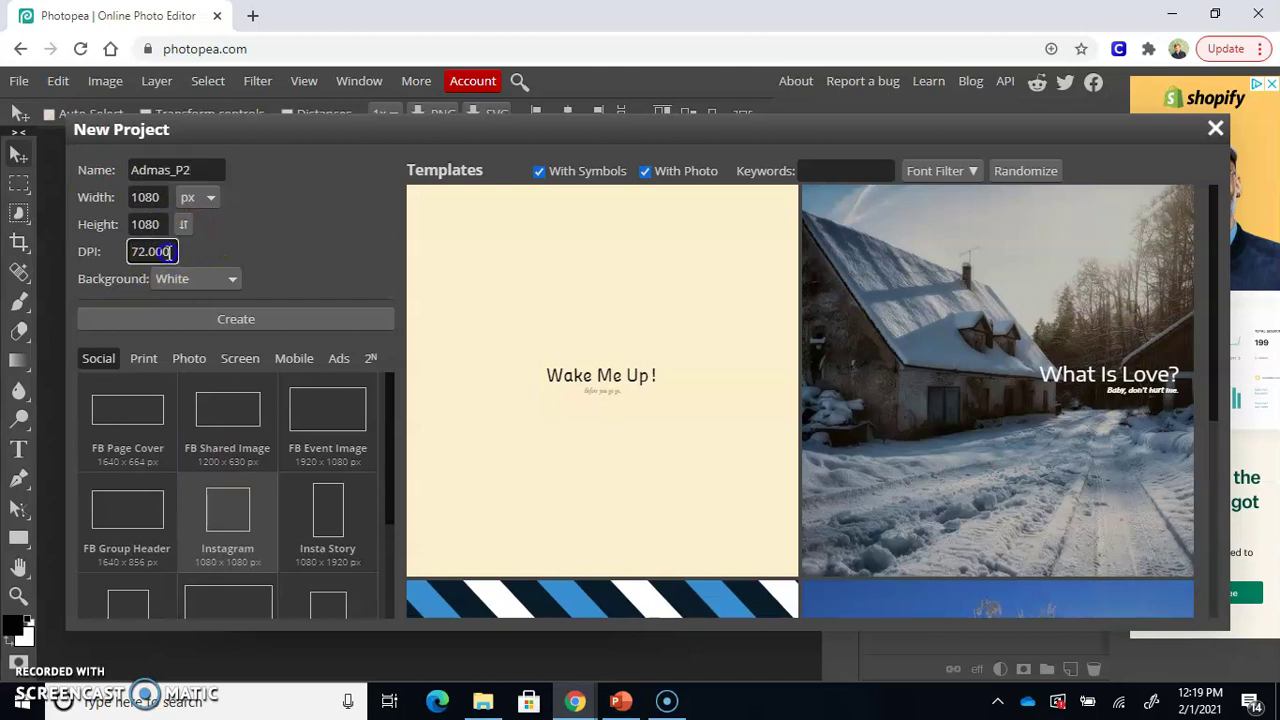
{"action": "left_click_drag", "start_coordinate": [170, 251], "coordinate": [88, 251]}
{"action": "type", "text": "150"}
{"action": "left_click", "coordinate": [174, 320]}
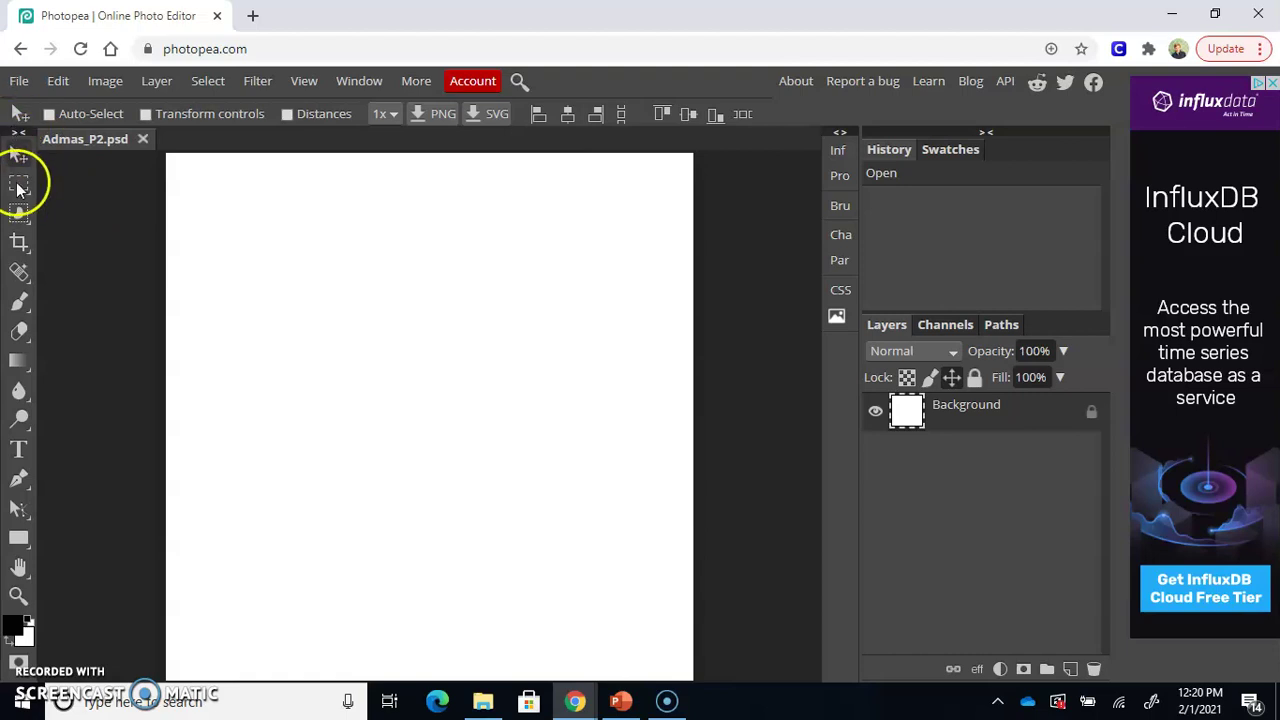
Step: Switch to the Brush tool
{"action": "left_click", "coordinate": [22, 312]}
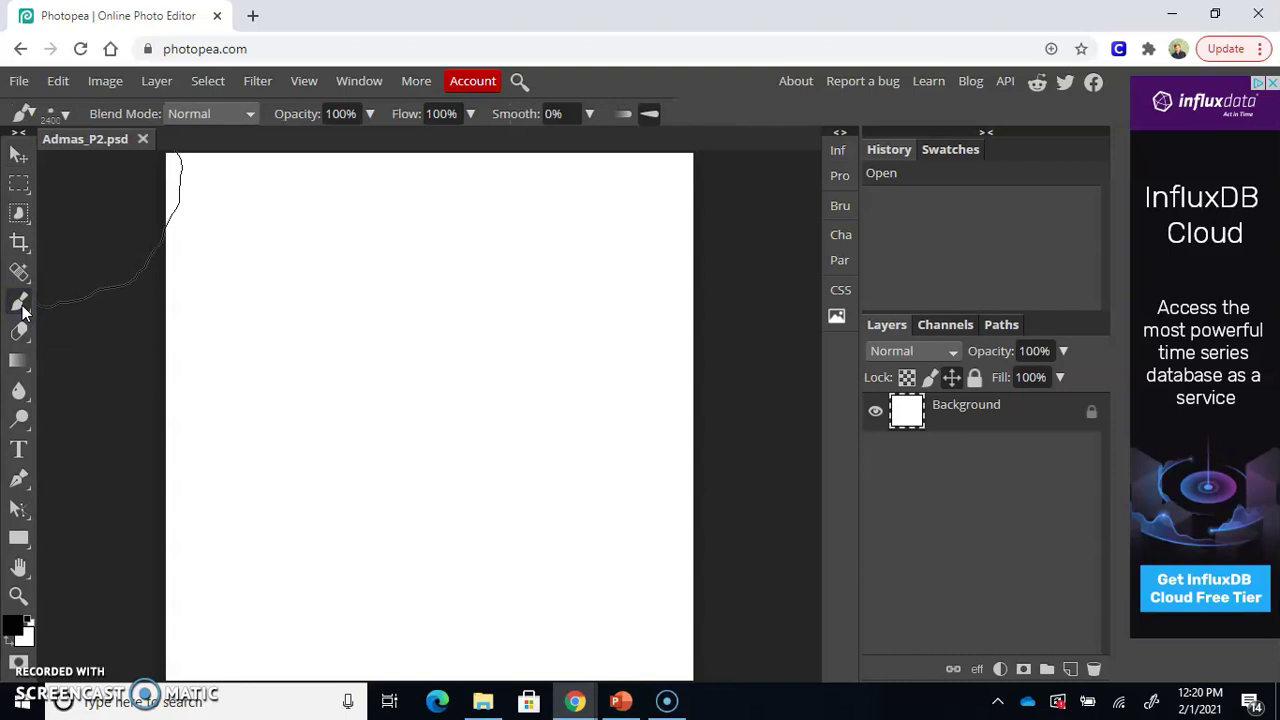
Step: Pick the hard round 24 px brush tip and paint a small test dab
{"action": "left_click", "coordinate": [66, 116]}
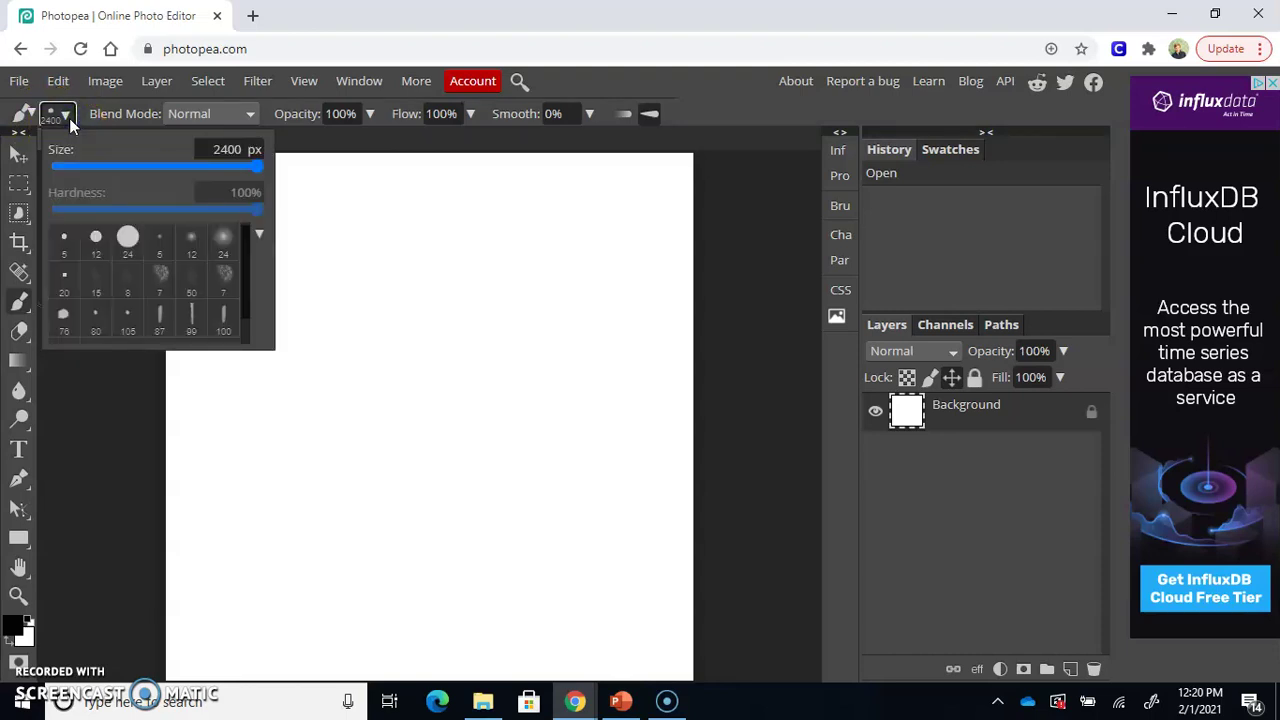
{"action": "left_click", "coordinate": [128, 237]}
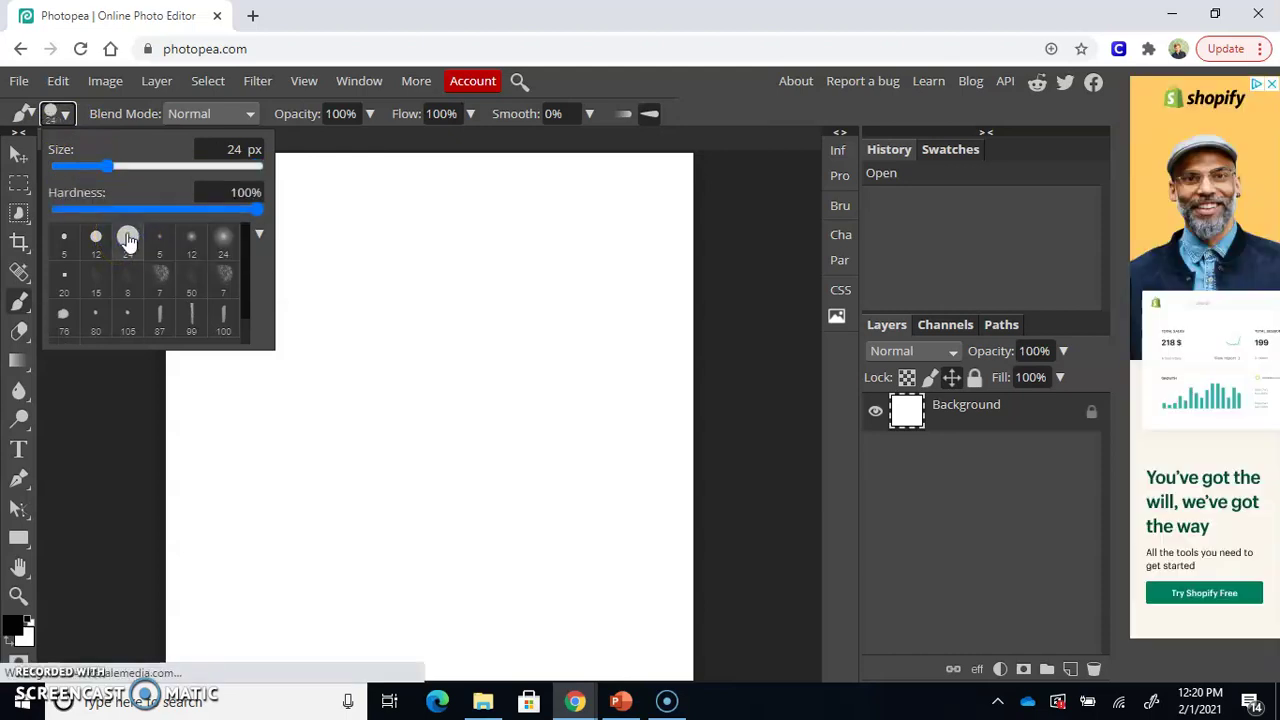
{"action": "left_click", "coordinate": [666, 16]}
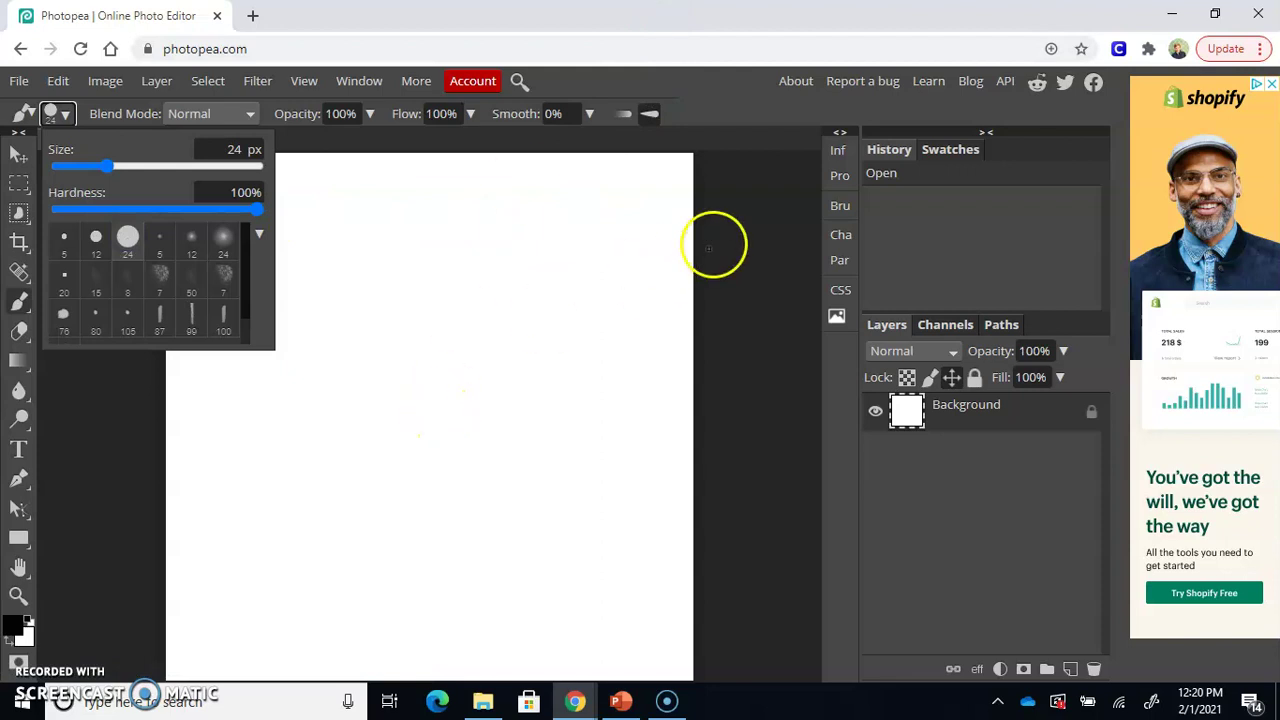
{"action": "left_click", "coordinate": [749, 228]}
{"action": "left_click", "coordinate": [464, 262]}
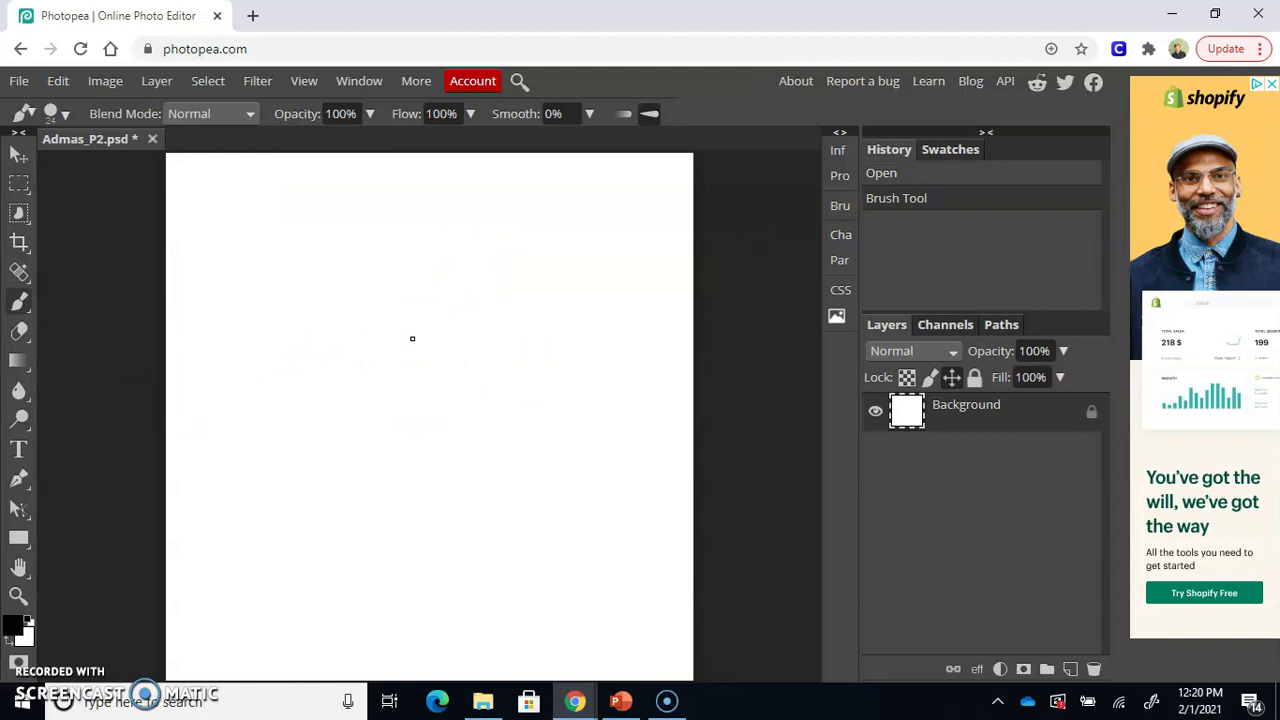
Step: Enlarge the brush to 1000 px, stamp a black circle, then undo it
{"action": "left_click", "coordinate": [69, 111]}
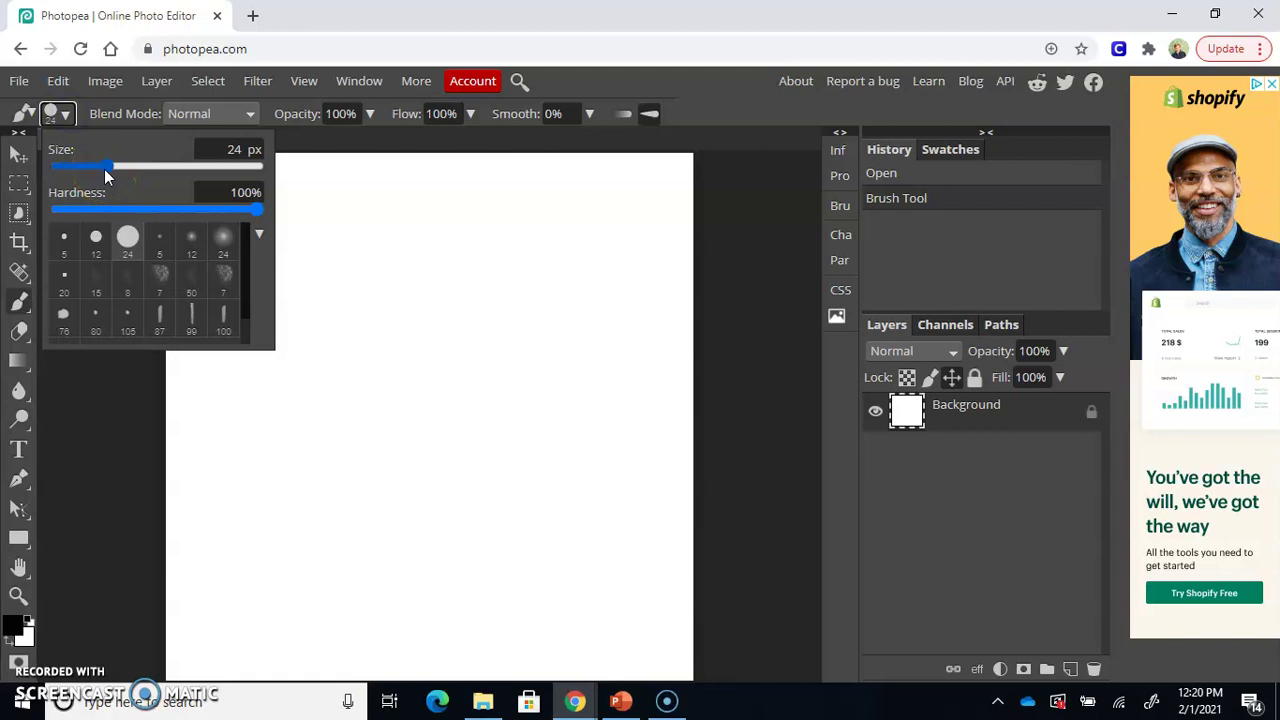
{"action": "mouse_move", "coordinate": [104, 169]}
{"action": "left_mouse_down"}
{"action": "mouse_move", "coordinate": [305, 193]}
{"action": "mouse_move", "coordinate": [335, 173]}
{"action": "left_mouse_up"}
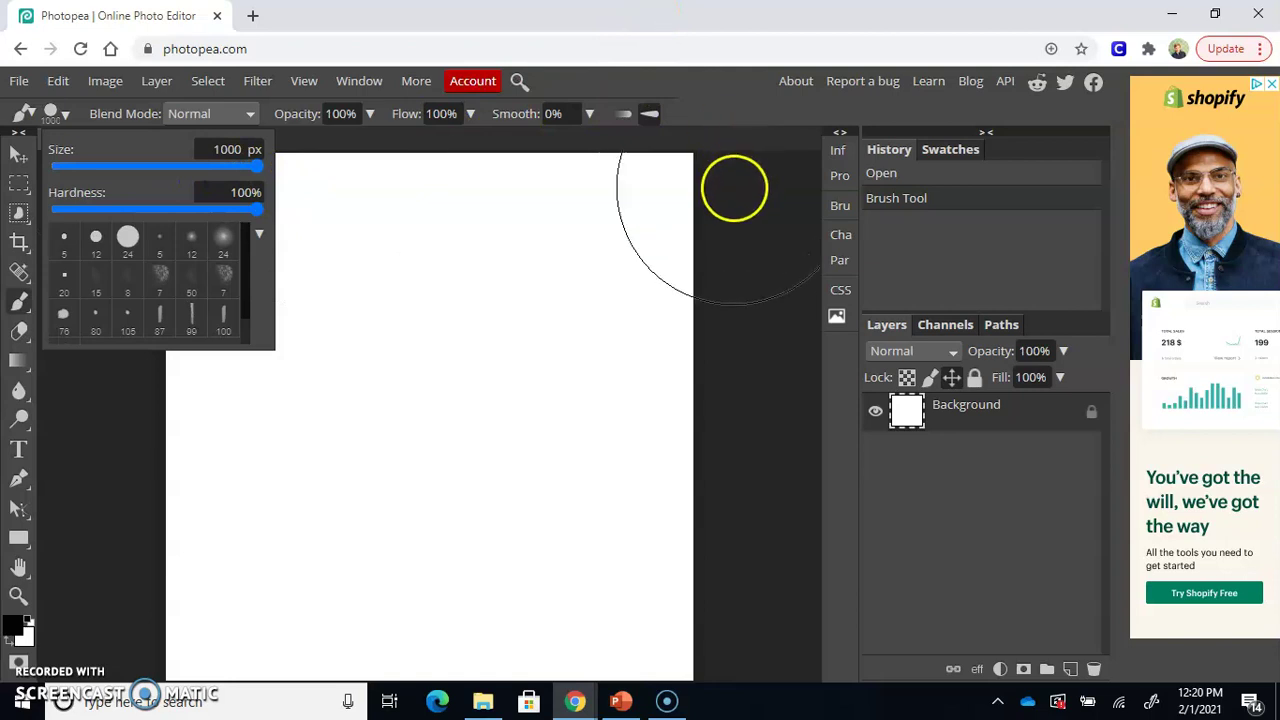
{"action": "left_click", "coordinate": [719, 252]}
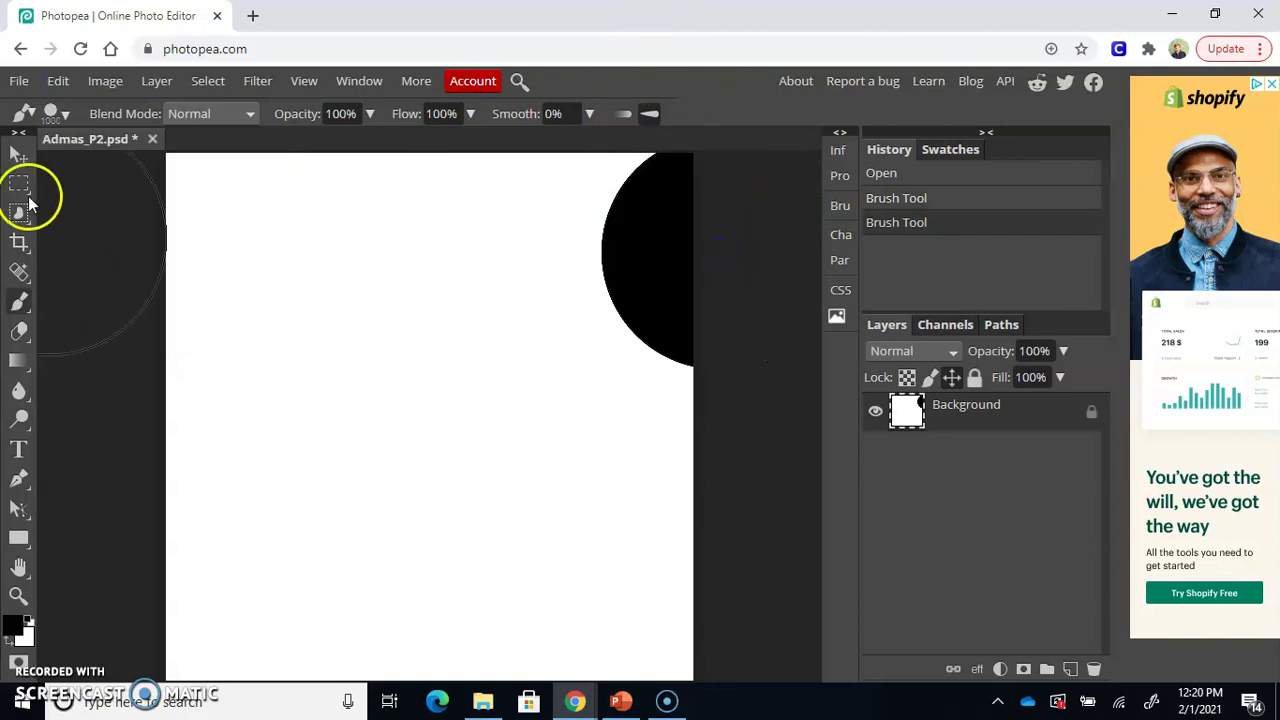
{"action": "left_click", "coordinate": [58, 81]}
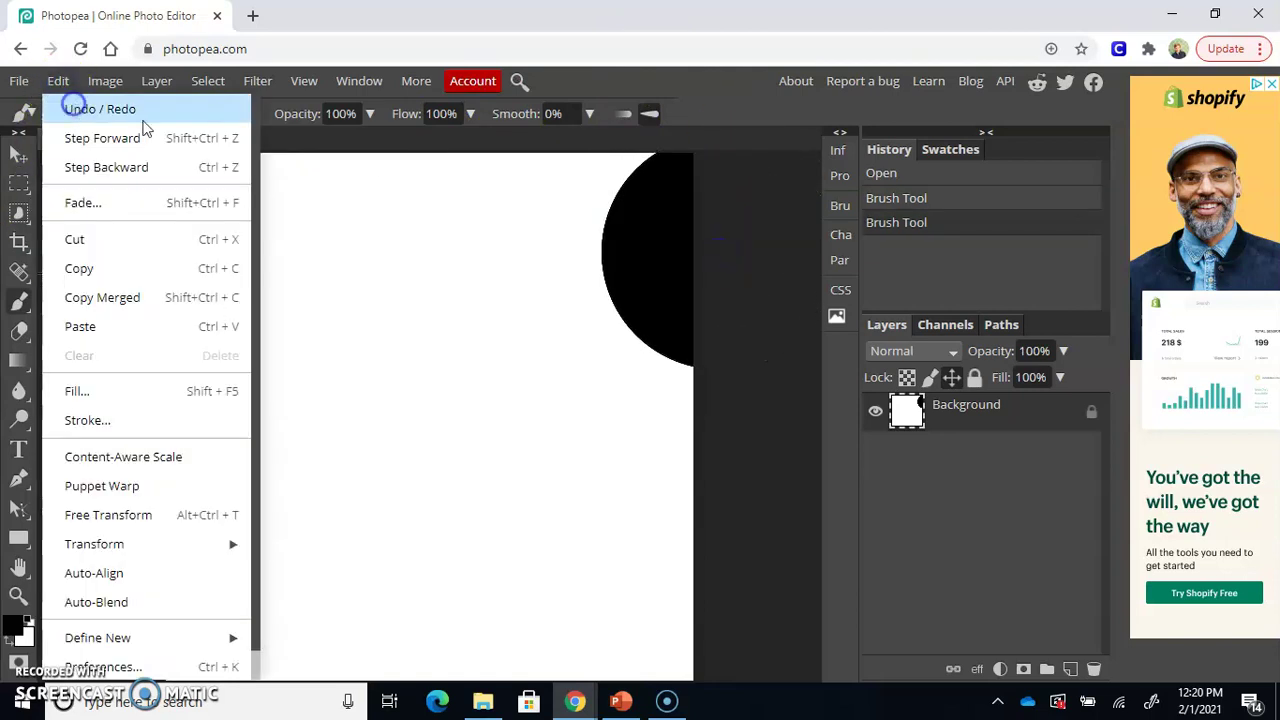
{"action": "left_click", "coordinate": [72, 108]}
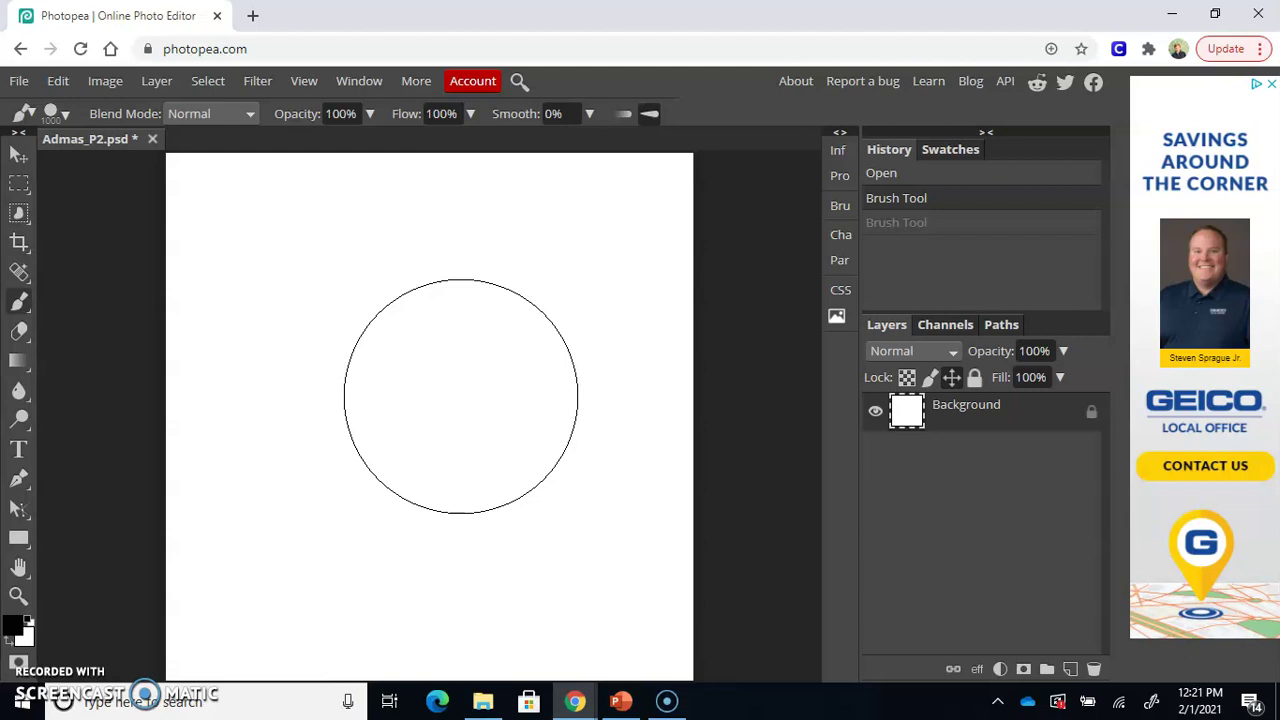
Step: Adjust the brush size with the ] and [ keys until the tip is large
{"action": "key", "text": "bracketright"}
{"action": "key", "text": "bracketright"}
{"action": "key", "text": "bracketright"}
{"action": "key", "text": "bracketright"}
{"action": "key", "text": "bracketright"}
{"action": "key", "text": "bracketright"}
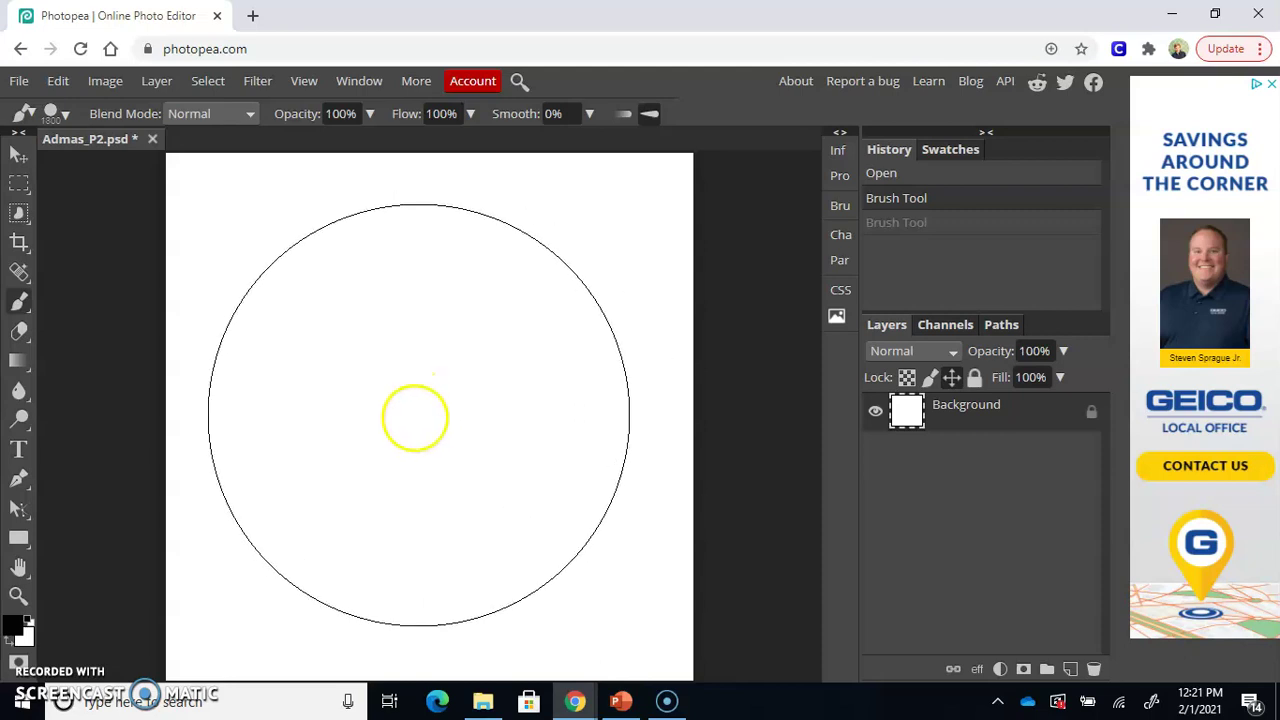
{"action": "key", "text": "bracketright"}
{"action": "key", "text": "bracketright"}
{"action": "key", "text": "bracketright"}
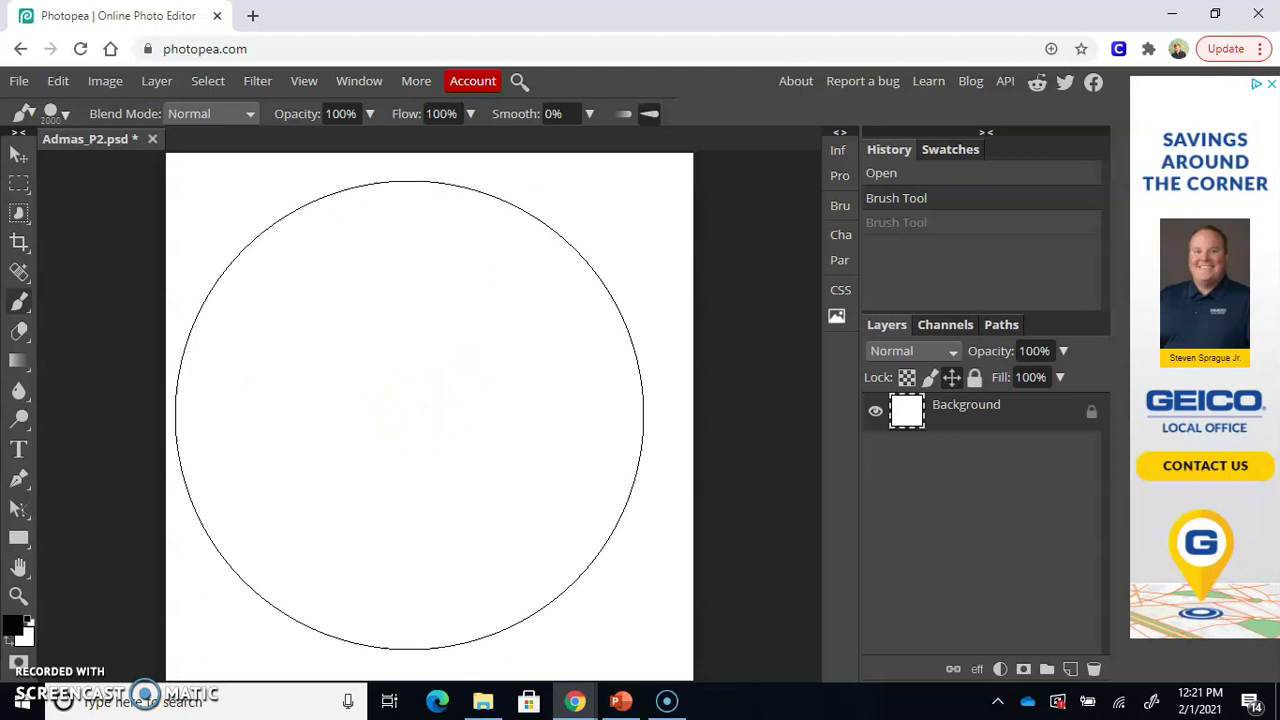
{"action": "key", "text": "bracketleft"}
{"action": "key", "text": "bracketleft"}
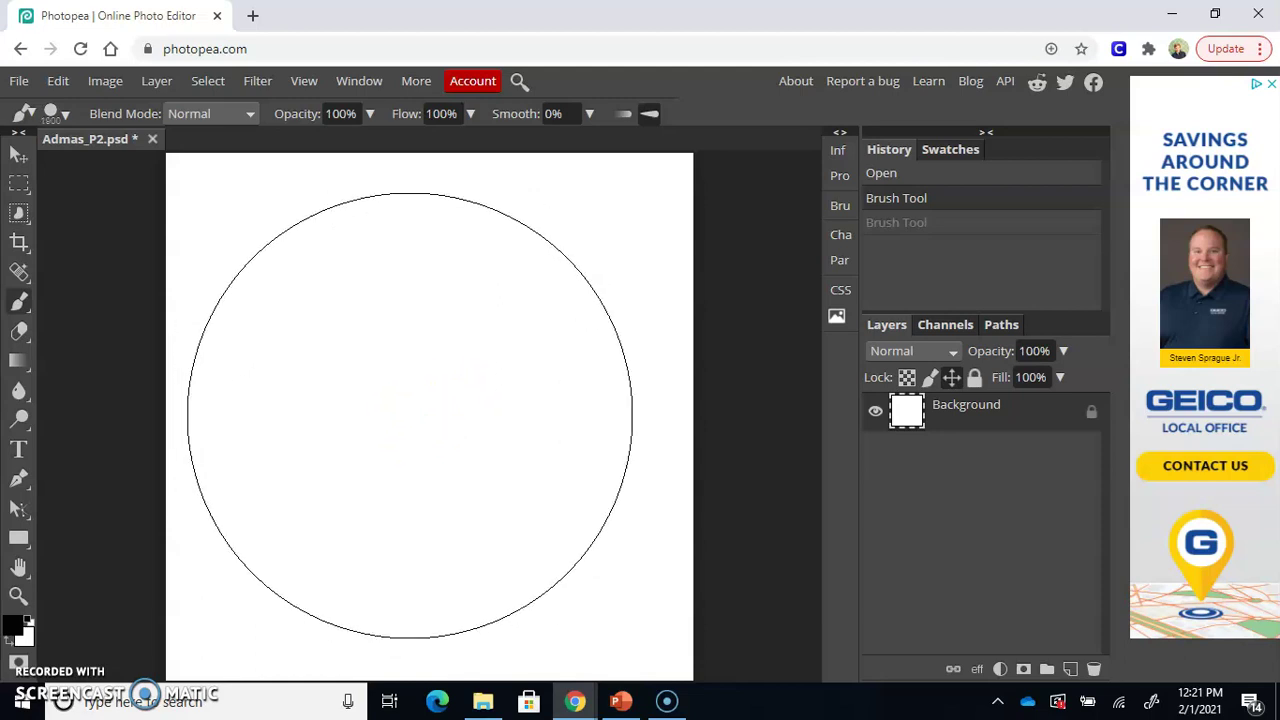
{"action": "key", "text": "bracketleft"}
{"action": "key", "text": "bracketleft"}
{"action": "key", "text": "bracketleft"}
{"action": "key", "text": "bracketleft"}
{"action": "key", "text": "bracketleft"}
{"action": "key", "text": "bracketleft"}
{"action": "key", "text": "bracketleft"}
{"action": "key", "text": "bracketleft"}
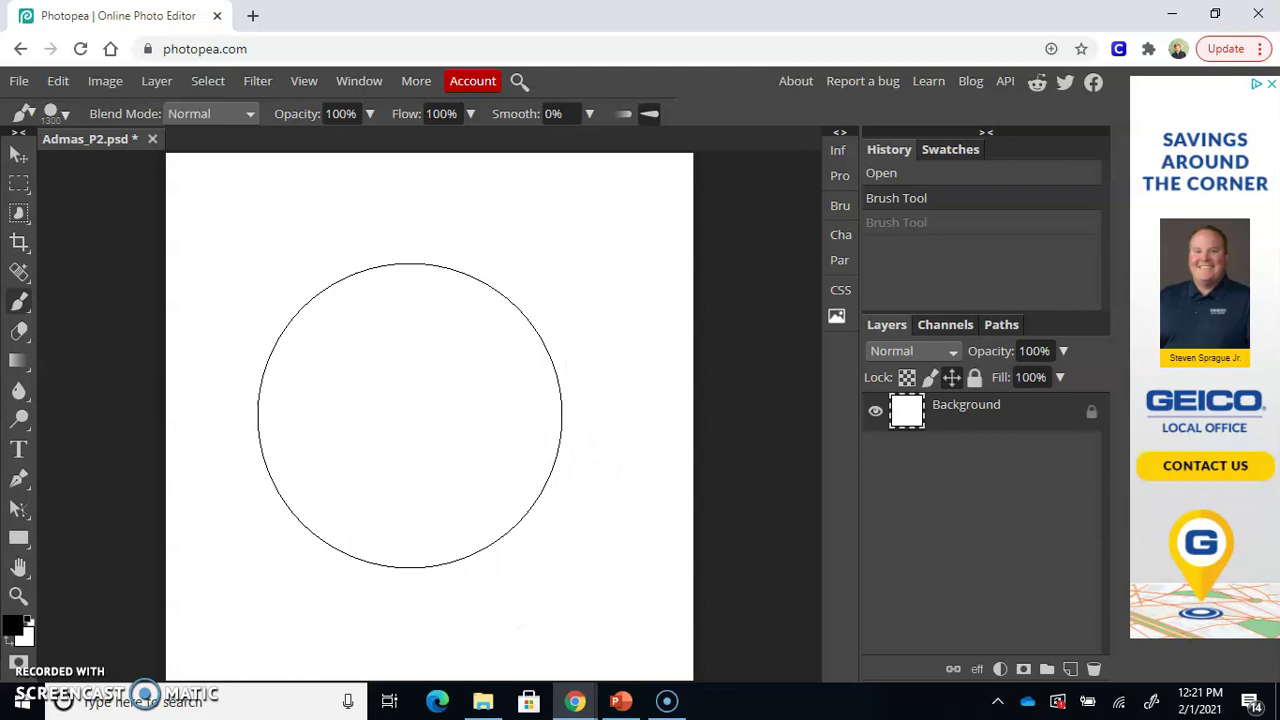
{"action": "key", "text": "bracketright"}
{"action": "key", "text": "bracketright"}
{"action": "key", "text": "bracketright"}
{"action": "key", "text": "bracketright"}
{"action": "key", "text": "bracketright"}
{"action": "key", "text": "bracketright"}
{"action": "key", "text": "bracketright"}
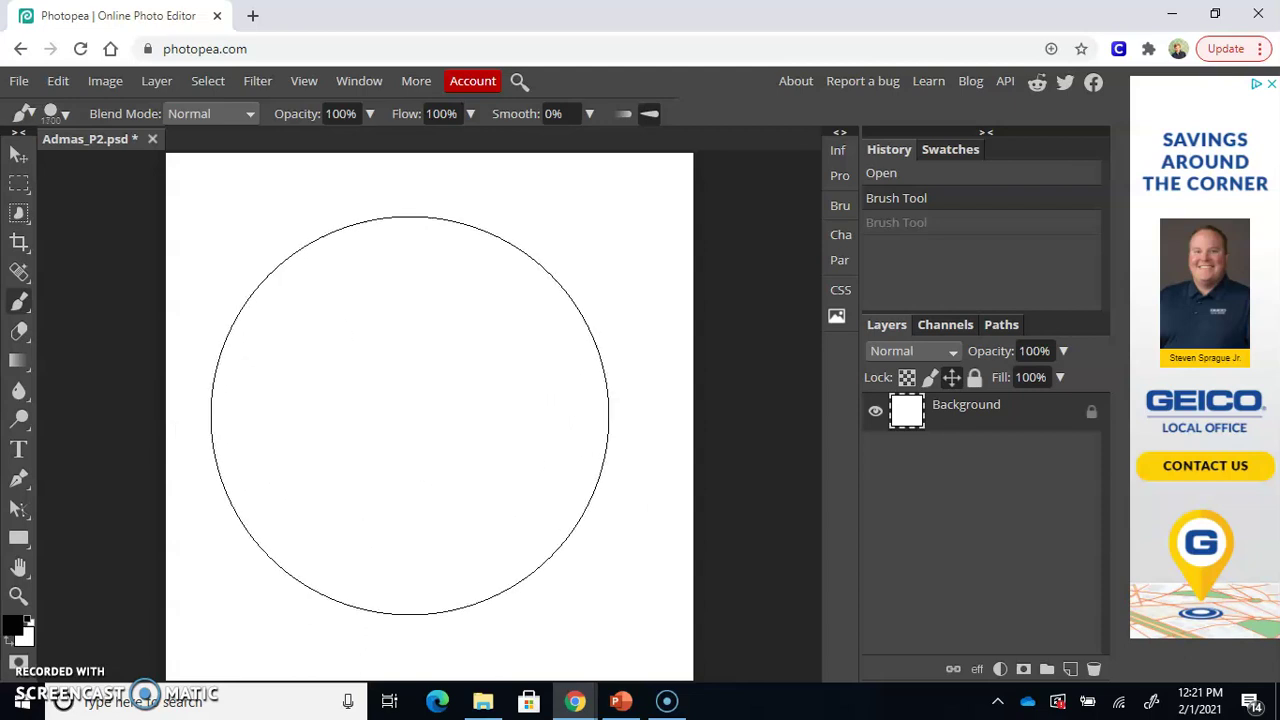
{"action": "key", "text": "bracketright"}
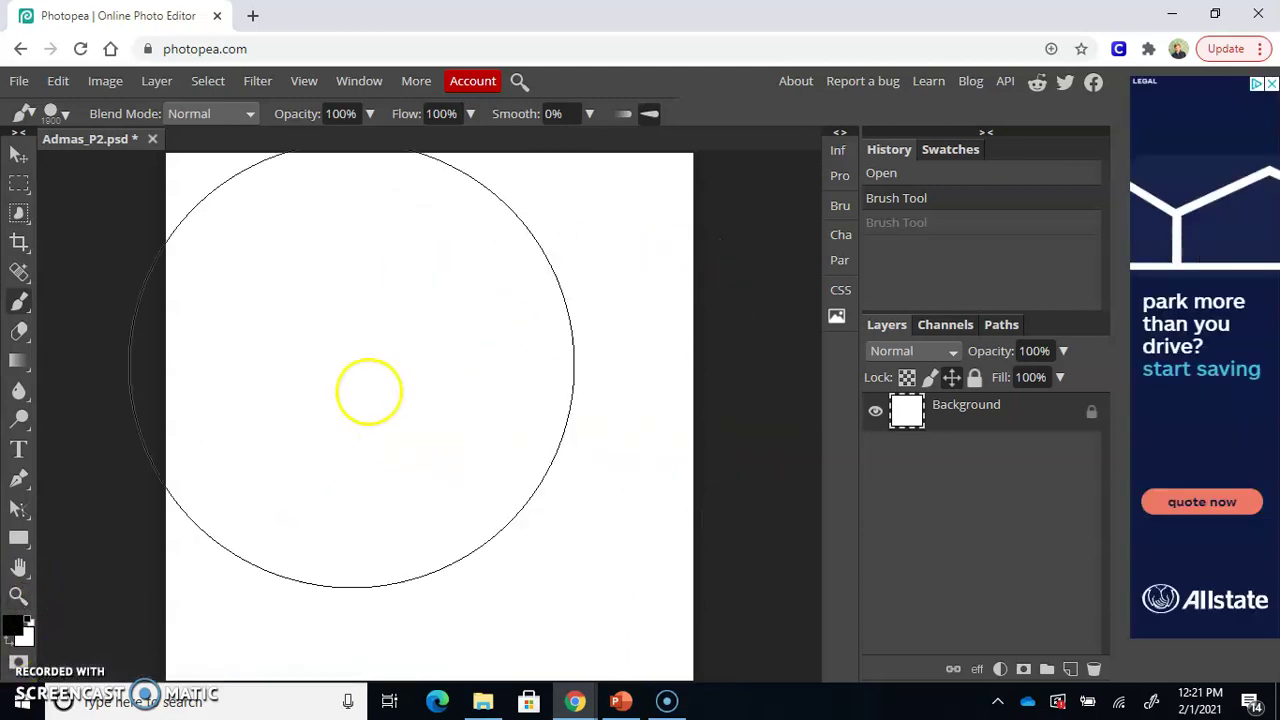
Step: Set the painting colour to a bright magenta pink (da1295)
{"action": "left_click", "coordinate": [14, 624]}
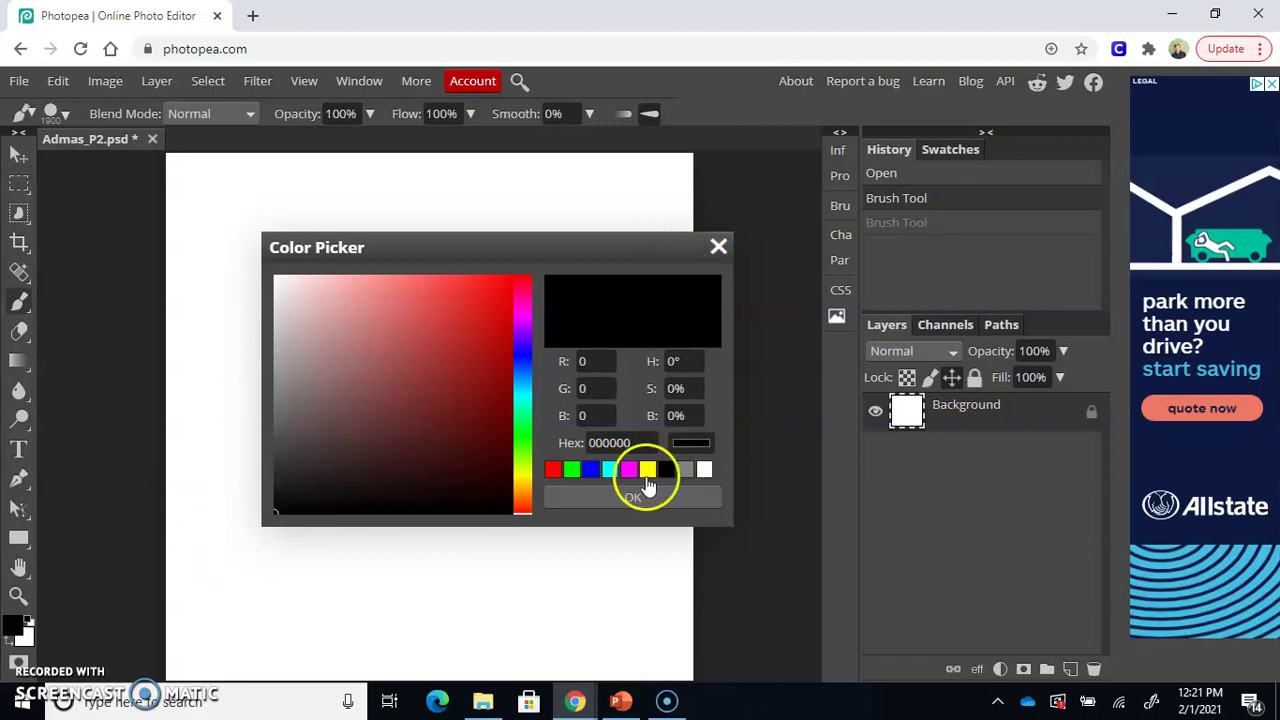
{"action": "left_click", "coordinate": [521, 301]}
{"action": "left_click", "coordinate": [493, 309]}
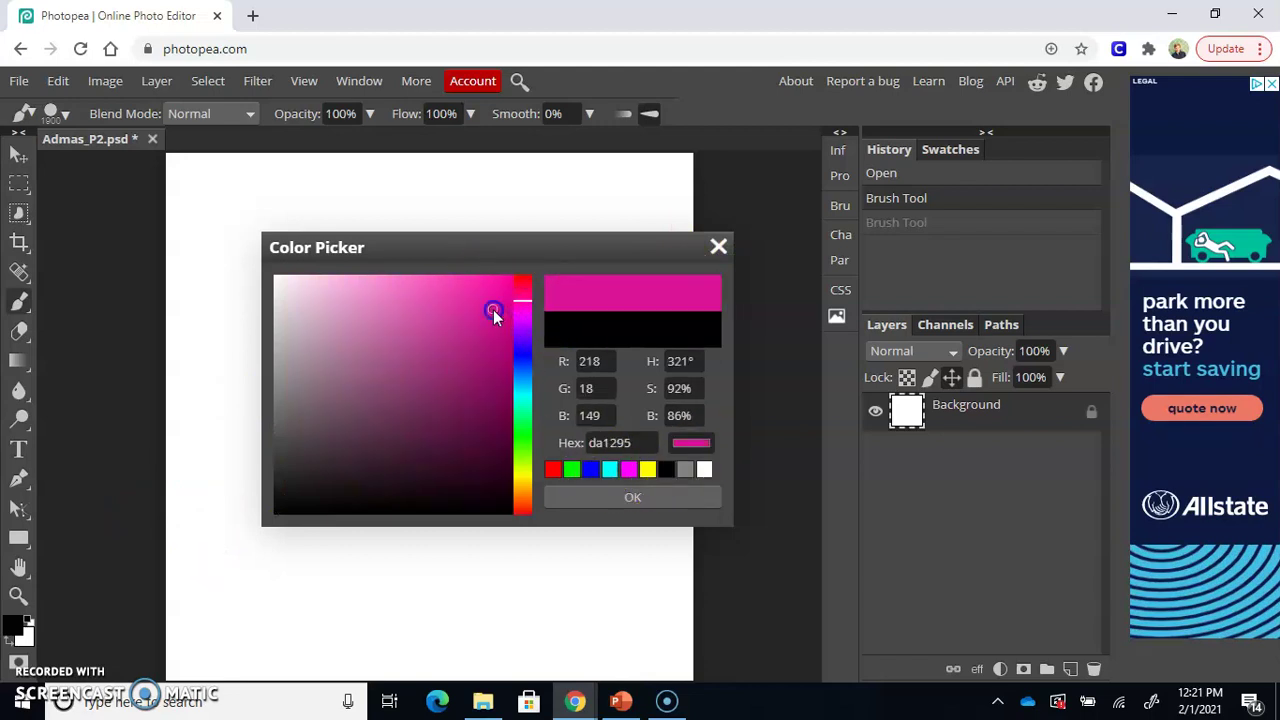
{"action": "left_click_drag", "start_coordinate": [493, 309], "coordinate": [534, 271]}
{"action": "left_click", "coordinate": [644, 509]}
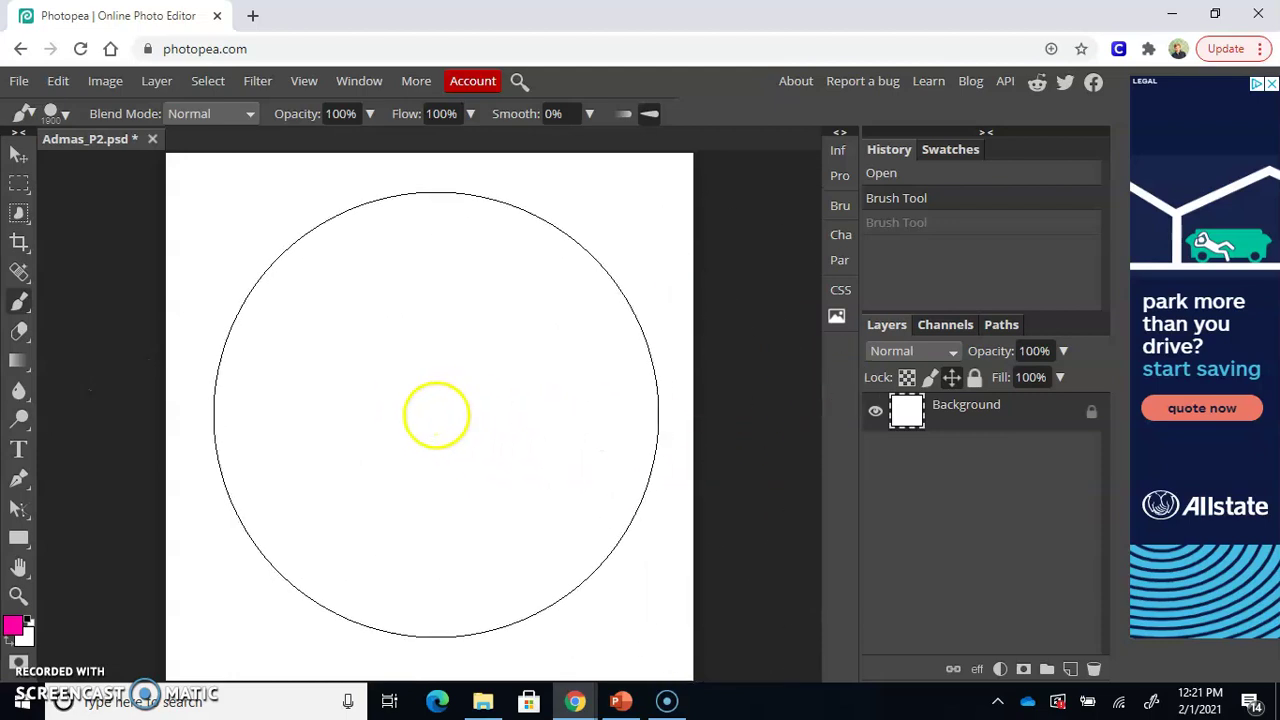
Step: Redo the undone stamp as a pink disc, then undo it again
{"action": "key", "text": "ctrl+shift+z"}
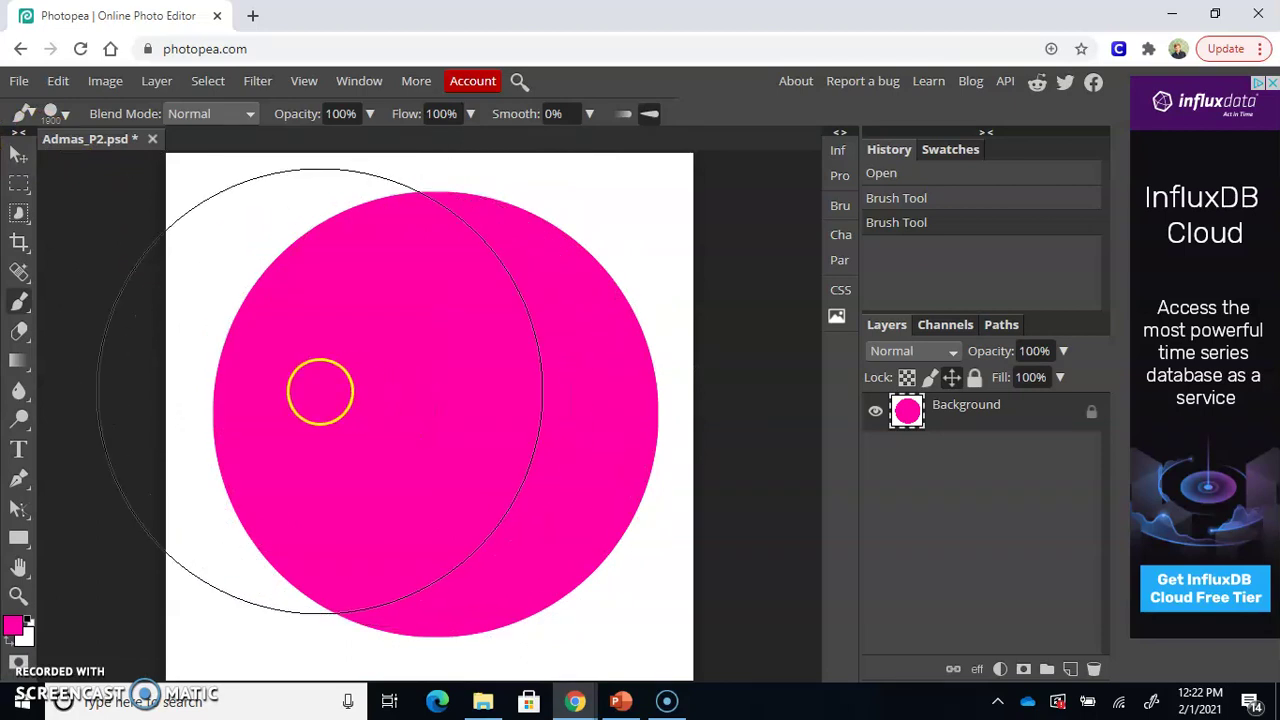
{"action": "left_click", "coordinate": [60, 82]}
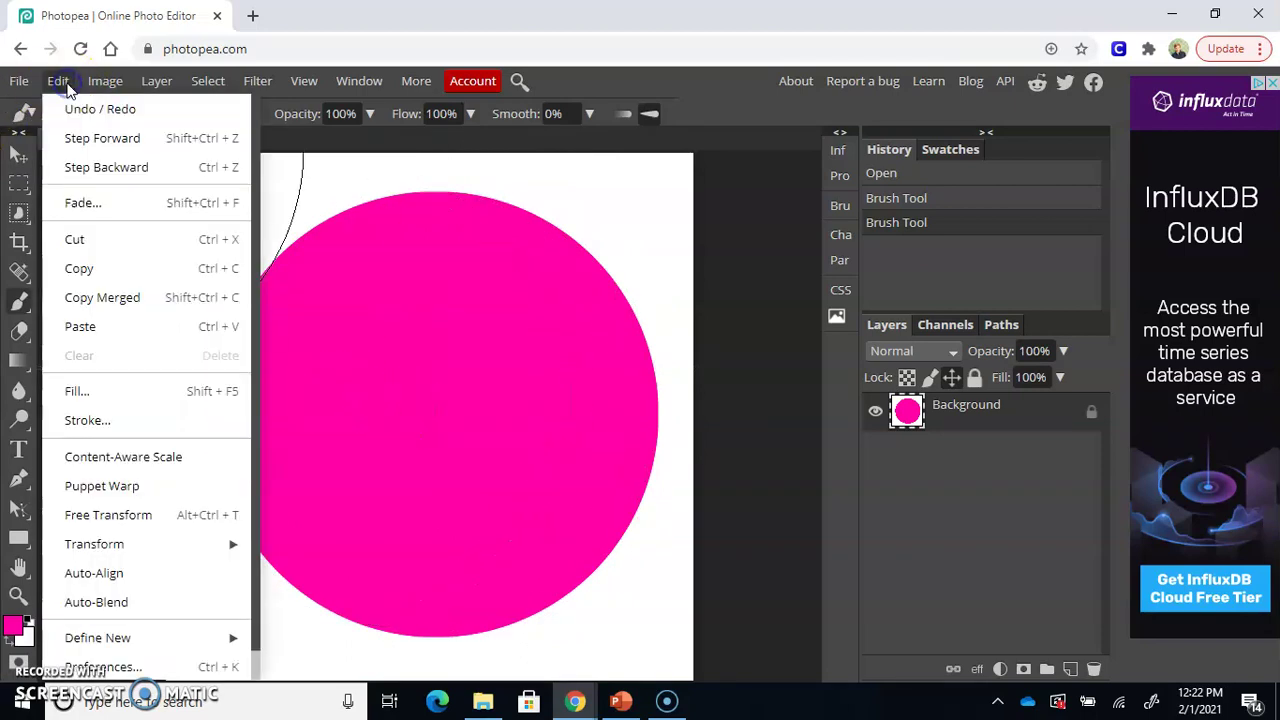
{"action": "left_click", "coordinate": [80, 104]}
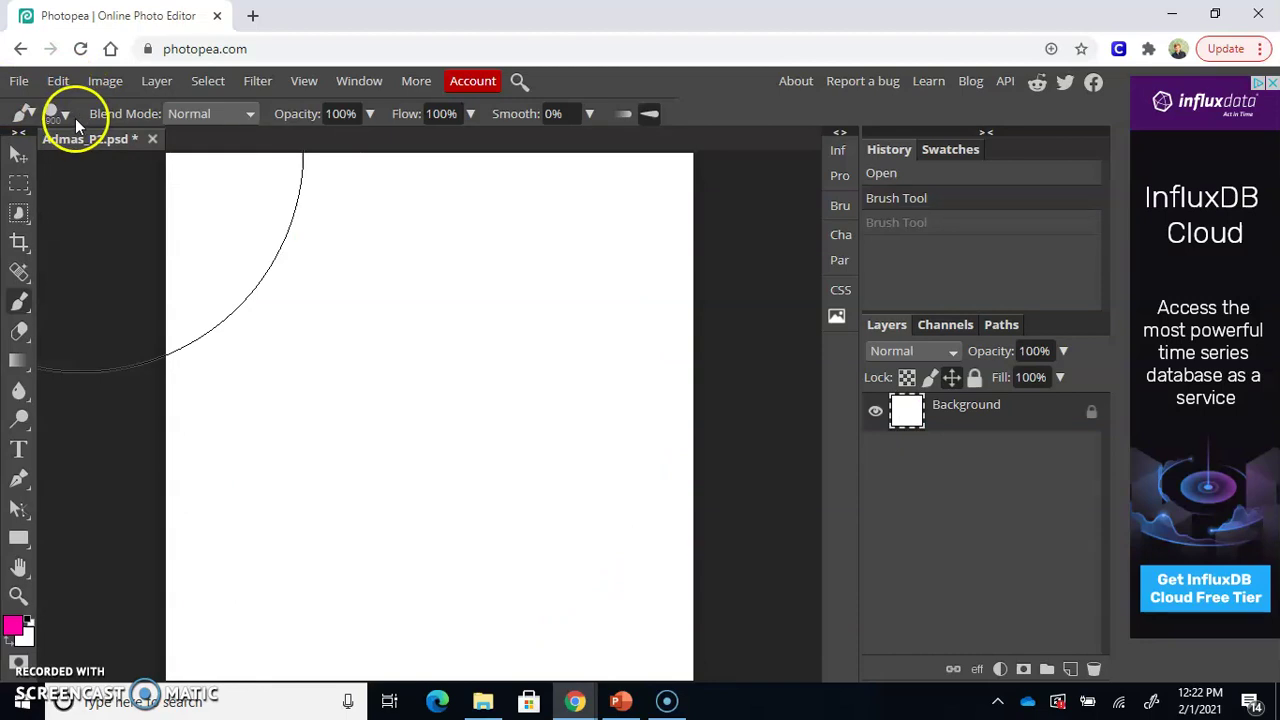
Step: Choose the 76 px cloud-shaped brush tip
{"action": "left_click", "coordinate": [67, 115]}
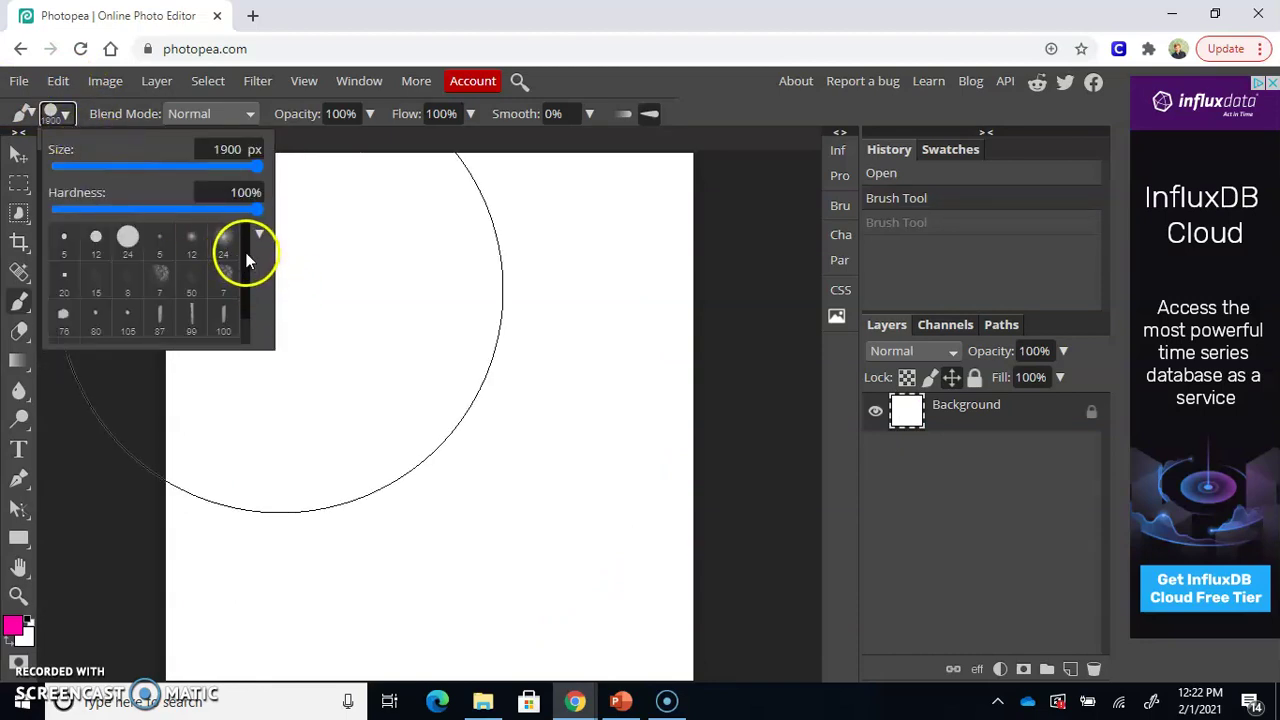
{"action": "scroll", "coordinate": [246, 258], "scroll_direction": "down", "scroll_amount": 2}
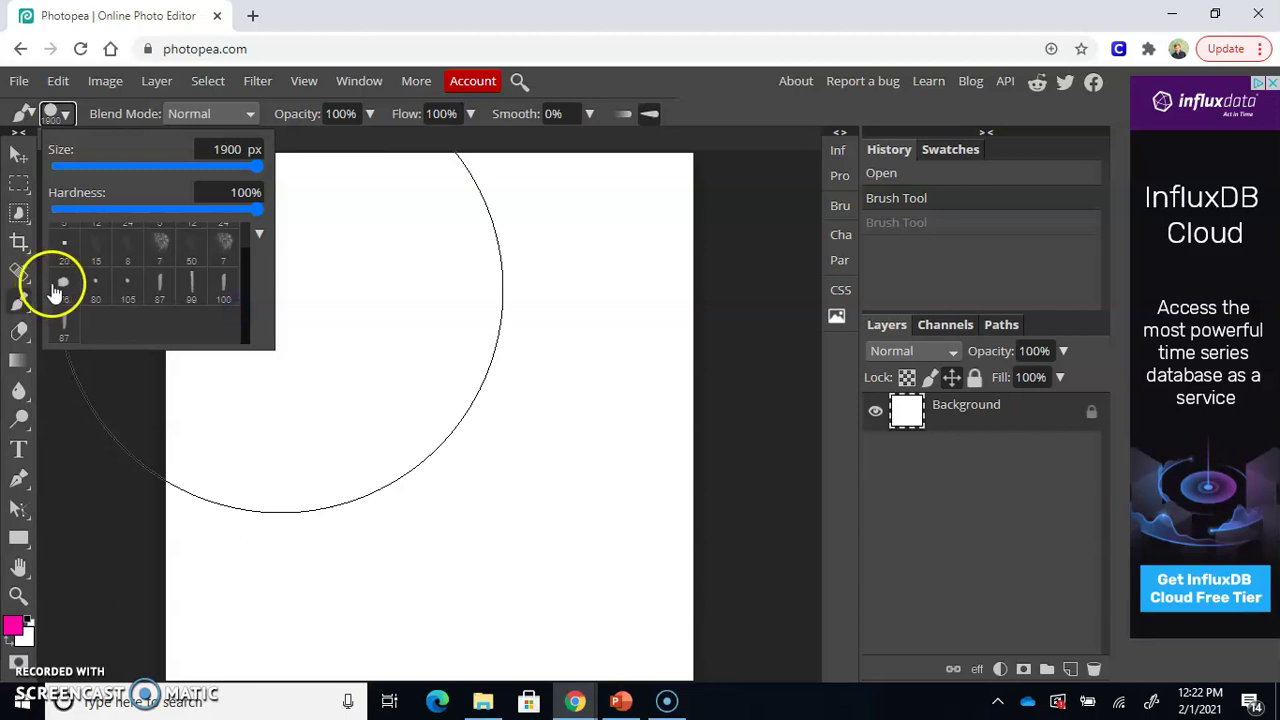
{"action": "left_click", "coordinate": [54, 287]}
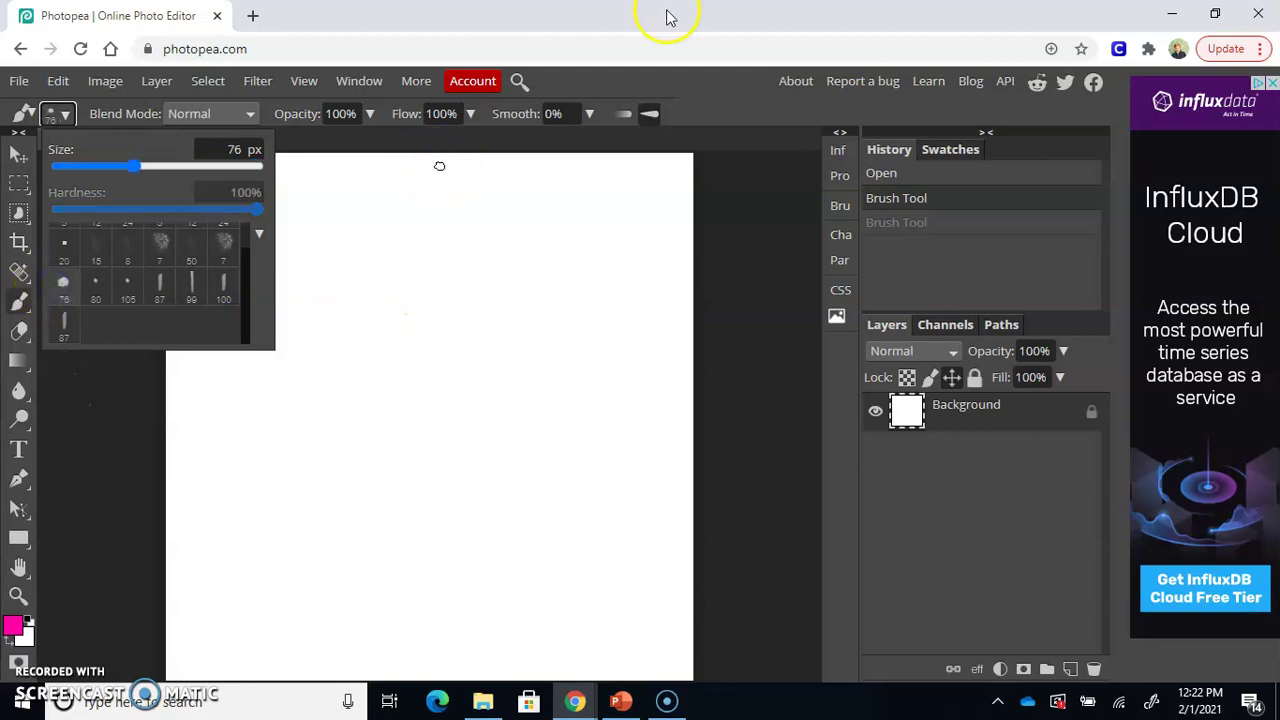
{"action": "left_click", "coordinate": [685, 82]}
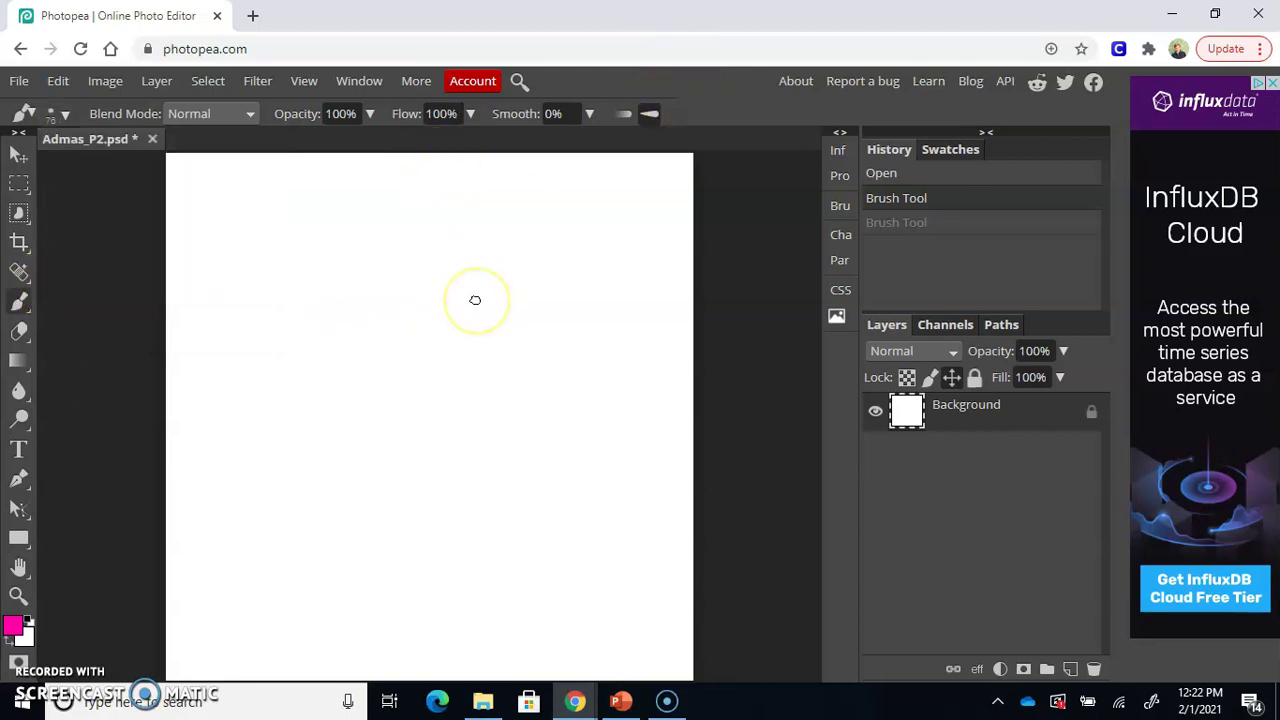
Step: Enlarge the cloud brush and stamp a big soft pink cloud on the canvas
{"action": "key", "text": "bracketright"}
{"action": "key", "text": "bracketright"}
{"action": "key", "text": "bracketright"}
{"action": "key", "text": "bracketright"}
{"action": "key", "text": "bracketright"}
{"action": "key", "text": "bracketright"}
{"action": "key", "text": "bracketright"}
{"action": "key", "text": "bracketright"}
{"action": "key", "text": "bracketright"}
{"action": "key", "text": "bracketright"}
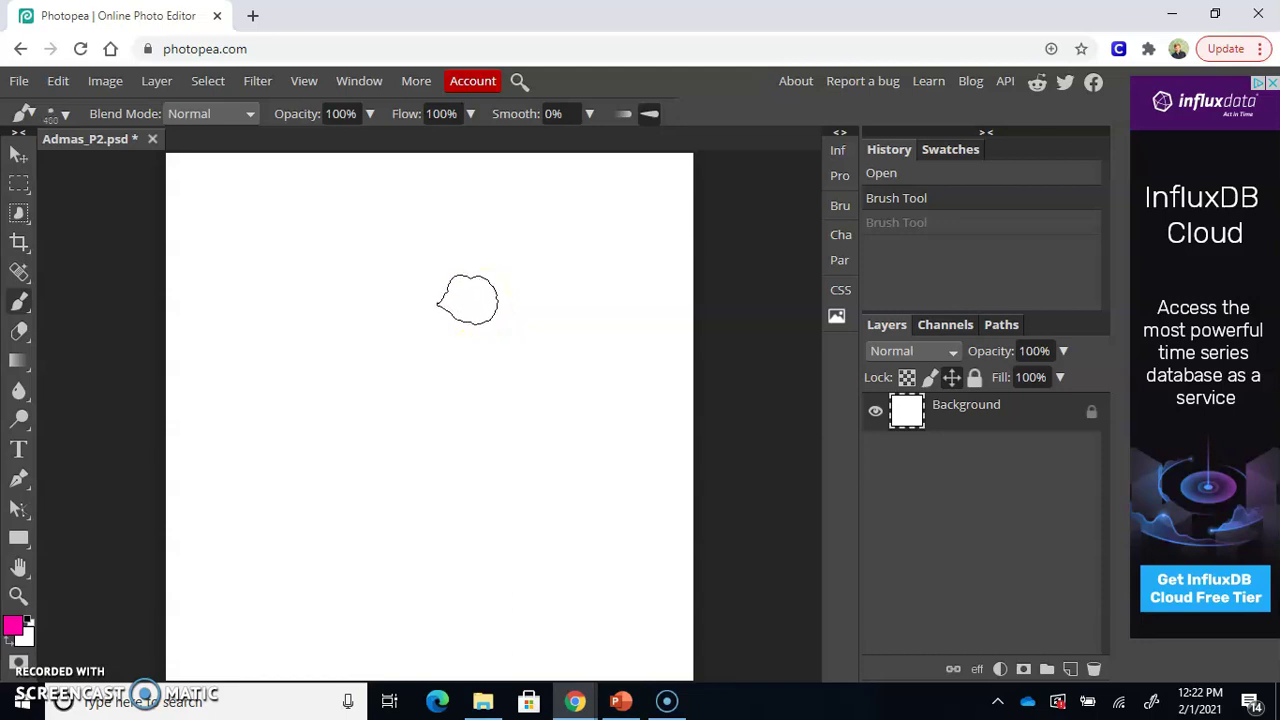
{"action": "key", "text": "bracketright"}
{"action": "key", "text": "bracketright"}
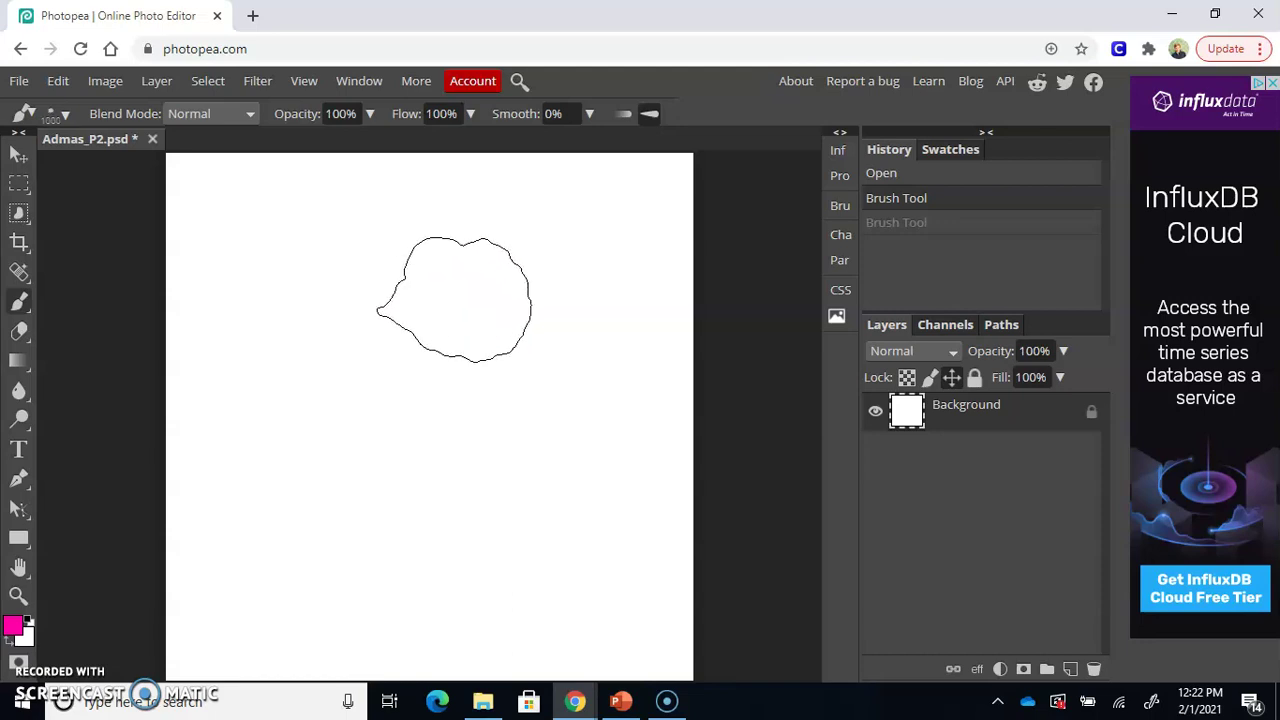
{"action": "key", "text": "bracketright"}
{"action": "key", "text": "bracketright"}
{"action": "key", "text": "bracketright"}
{"action": "key", "text": "bracketright"}
{"action": "key", "text": "bracketright"}
{"action": "key", "text": "bracketright"}
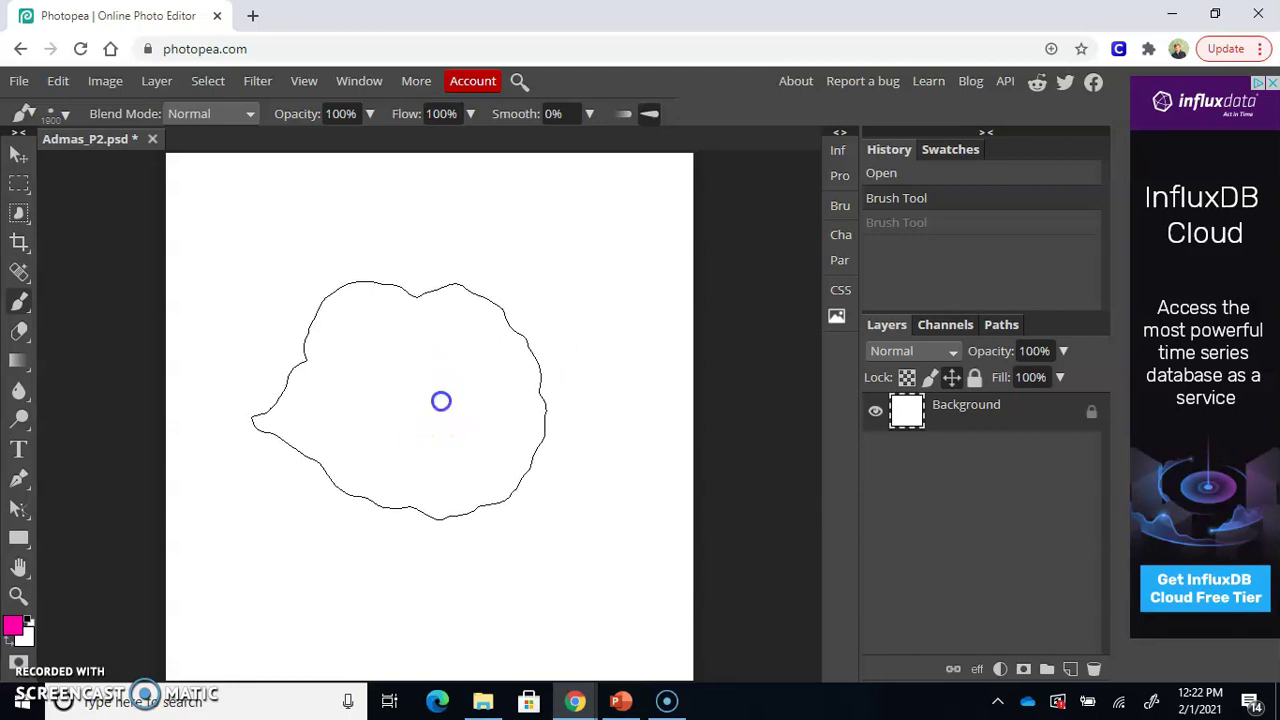
{"action": "key", "text": "ctrl+shift+z"}
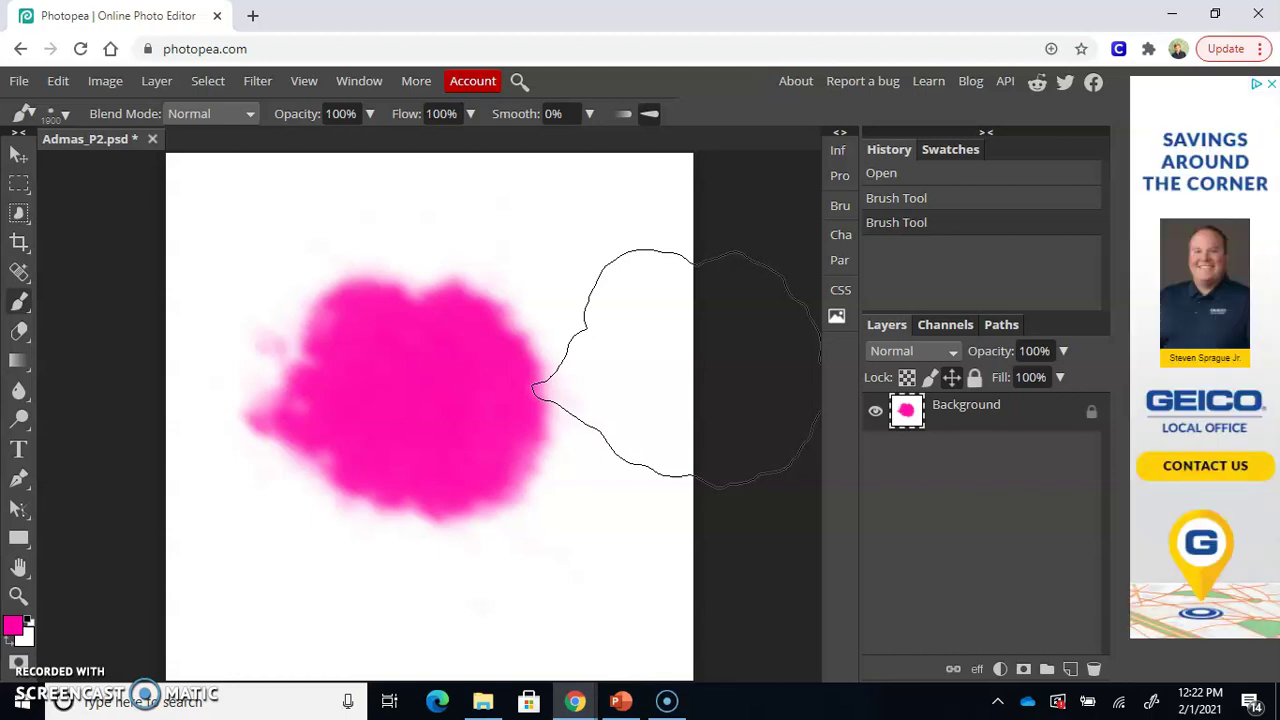
Step: Undo the pink cloud on the background and add a new empty Layer 1
{"action": "left_click", "coordinate": [57, 80]}
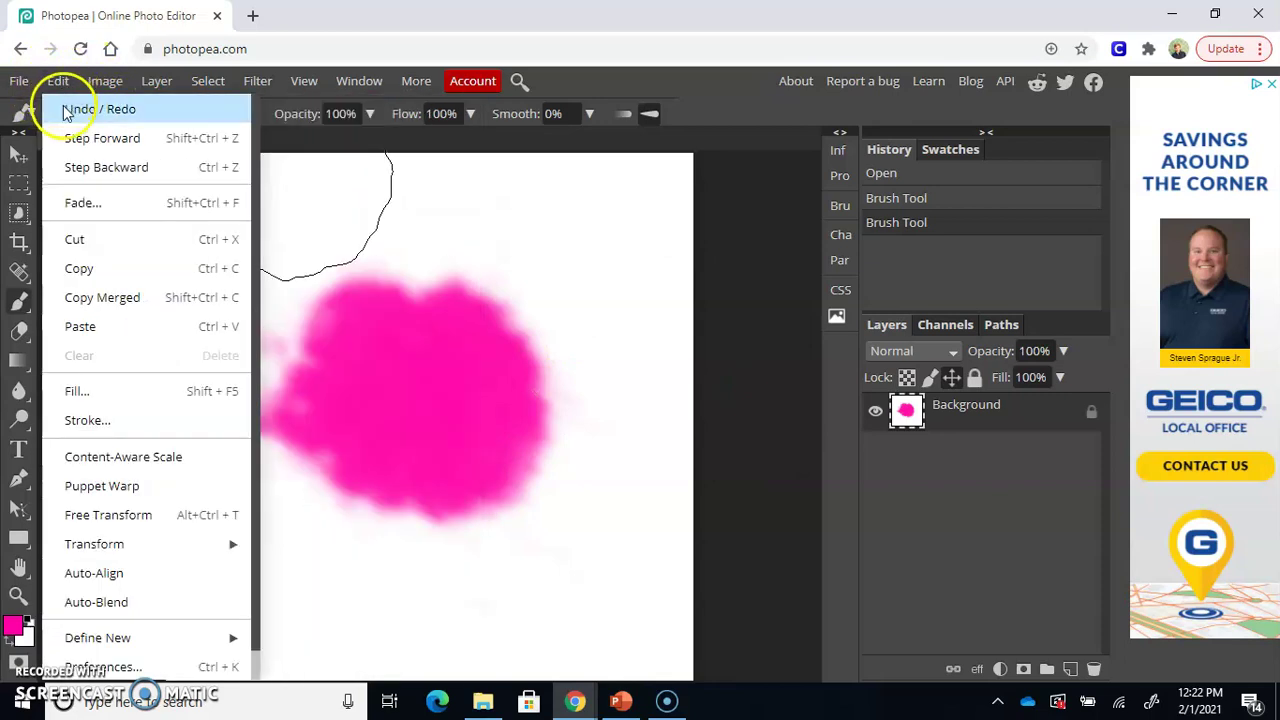
{"action": "left_click", "coordinate": [66, 110]}
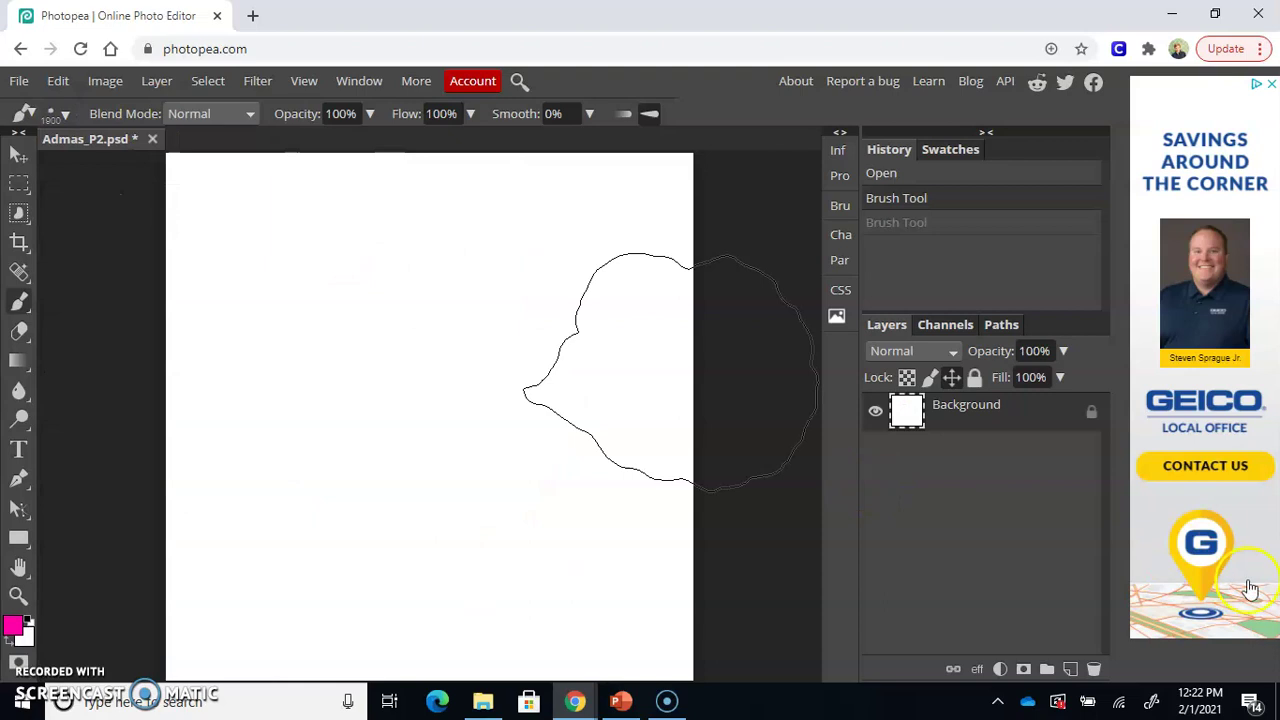
{"action": "left_click", "coordinate": [1069, 669]}
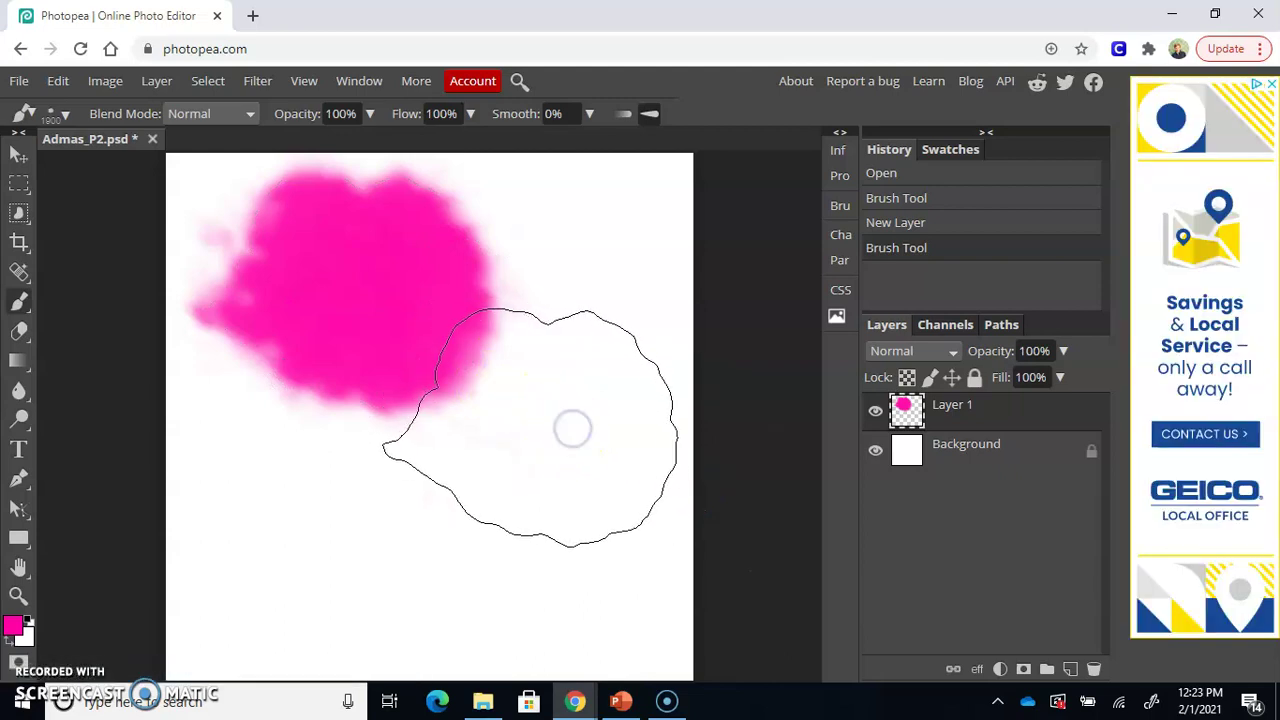
Step: Stamp two more overlapping pink clouds on Layer 1, right-centre and lower left
{"action": "left_click", "coordinate": [506, 433]}
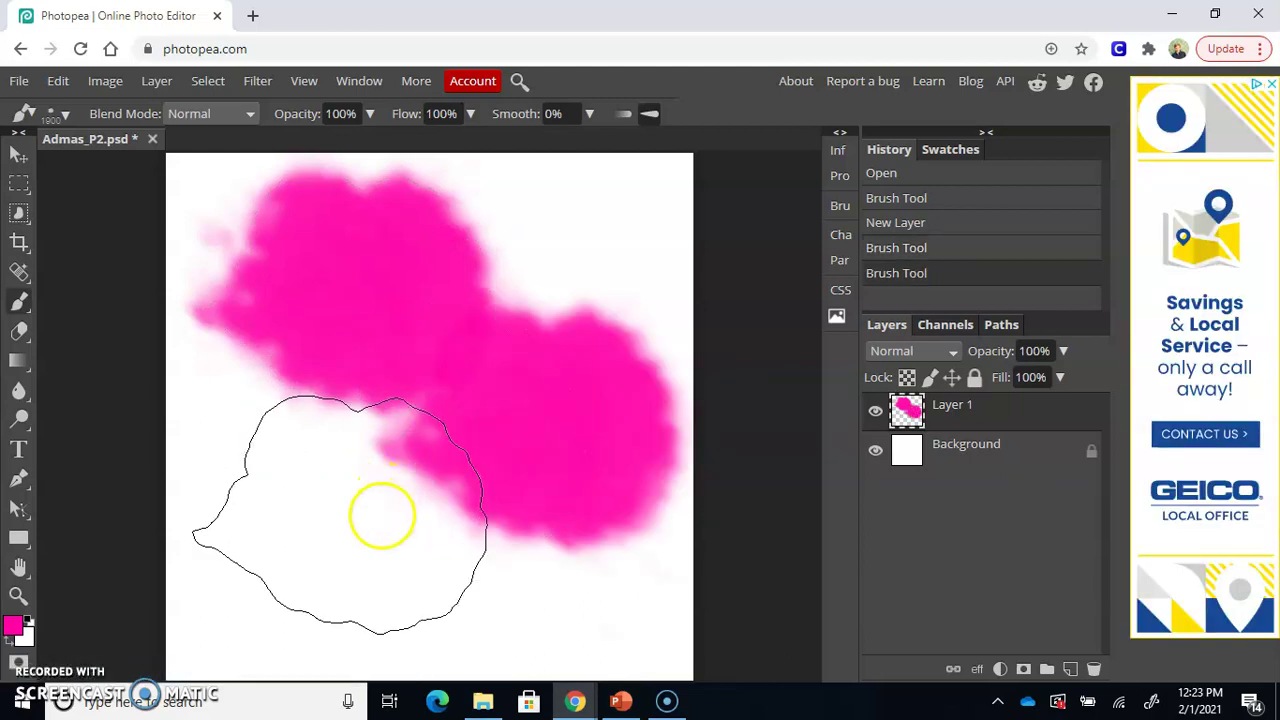
{"action": "left_click", "coordinate": [381, 515]}
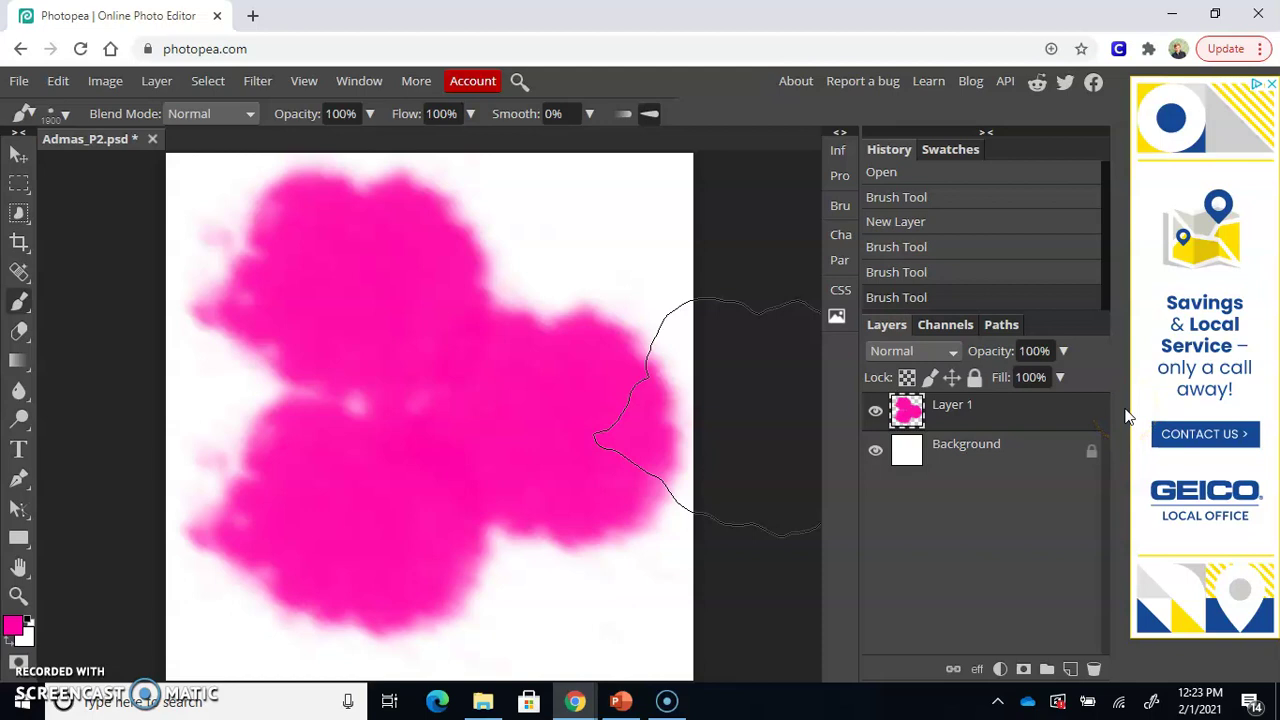
Step: Give Layer 1 a linear 90° magenta-to-purple Gradient Overlay in Layer Style
{"action": "left_click", "coordinate": [1043, 428]}
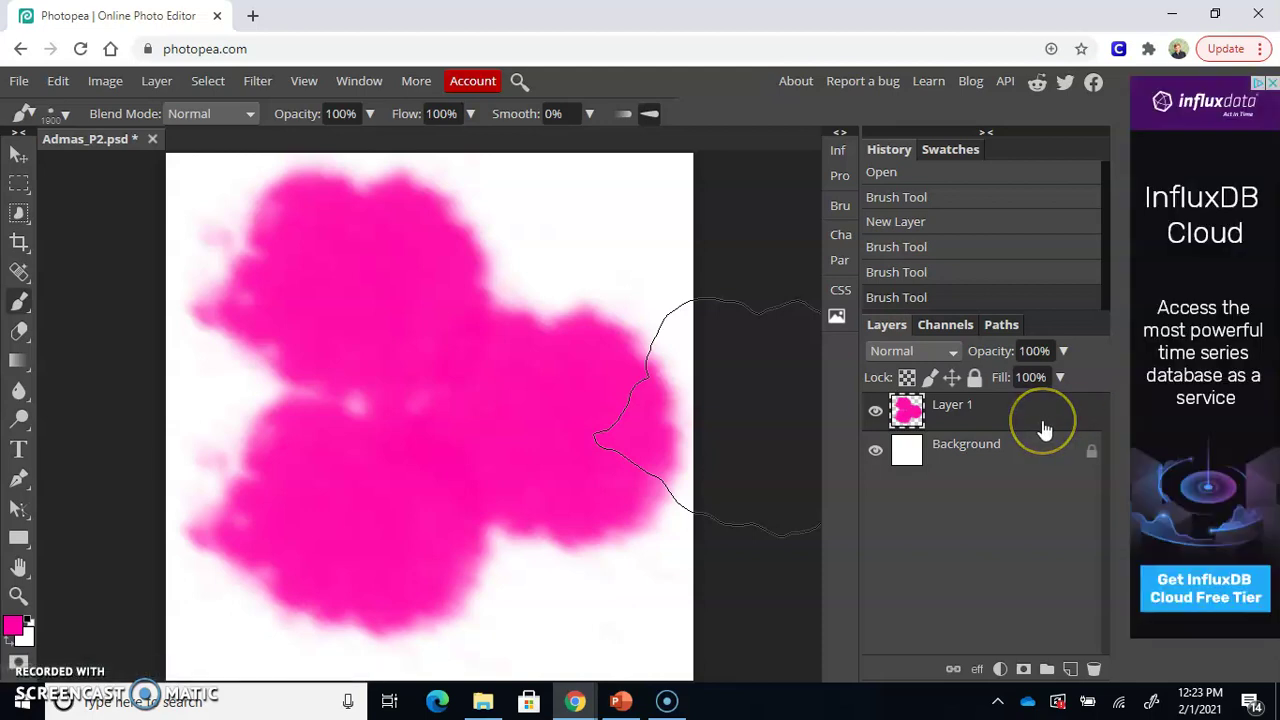
{"action": "double_click", "coordinate": [1043, 428]}
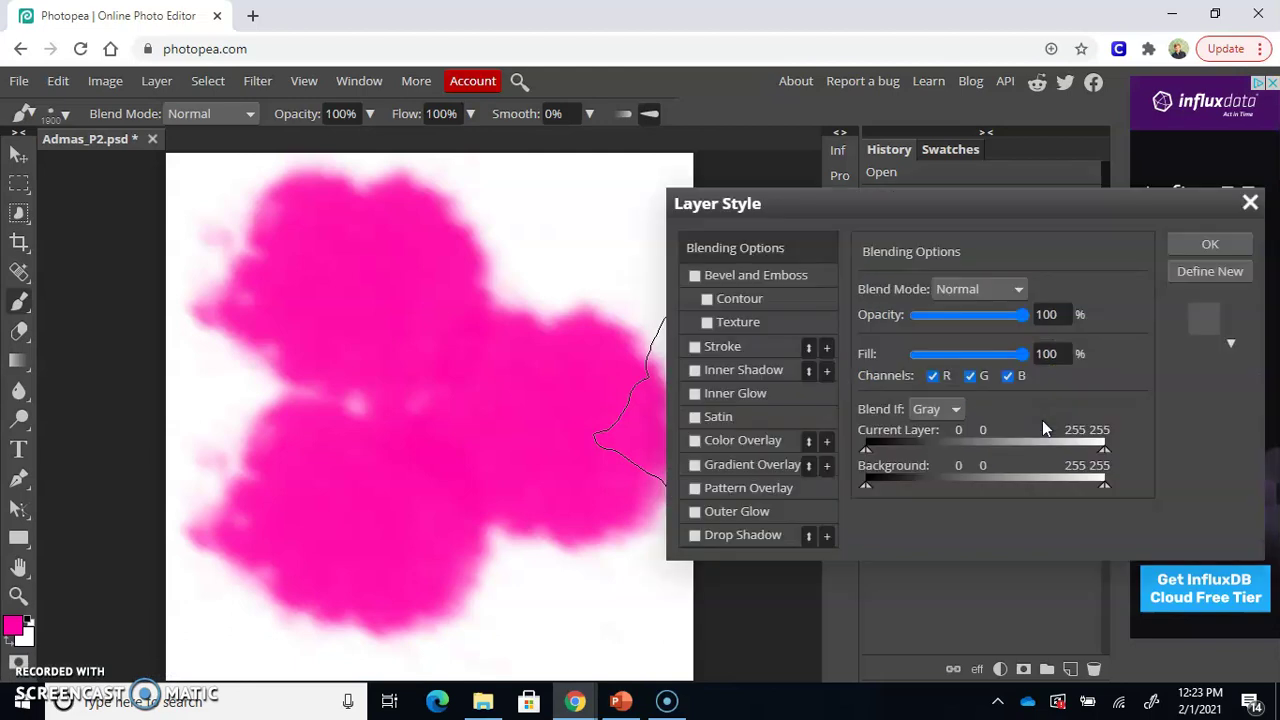
{"action": "left_click_drag", "start_coordinate": [918, 212], "coordinate": [596, 504]}
{"action": "left_click_drag", "start_coordinate": [674, 508], "coordinate": [988, 175]}
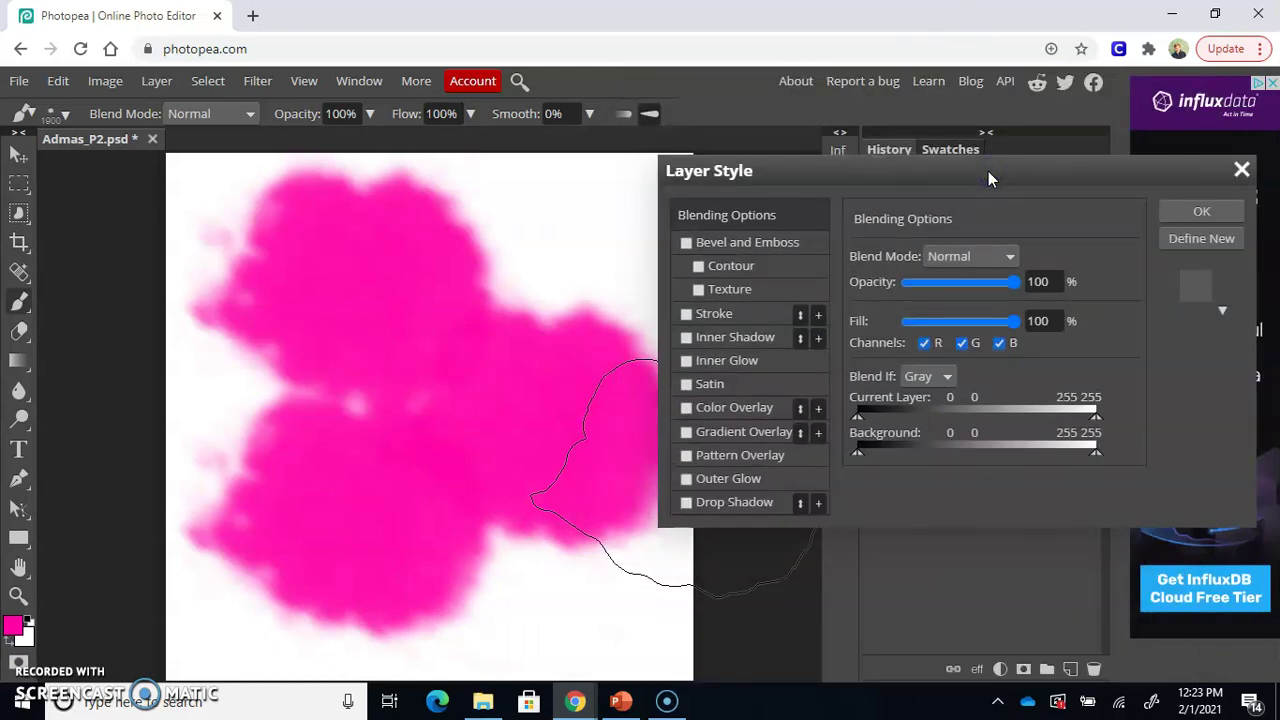
{"action": "left_click", "coordinate": [745, 432]}
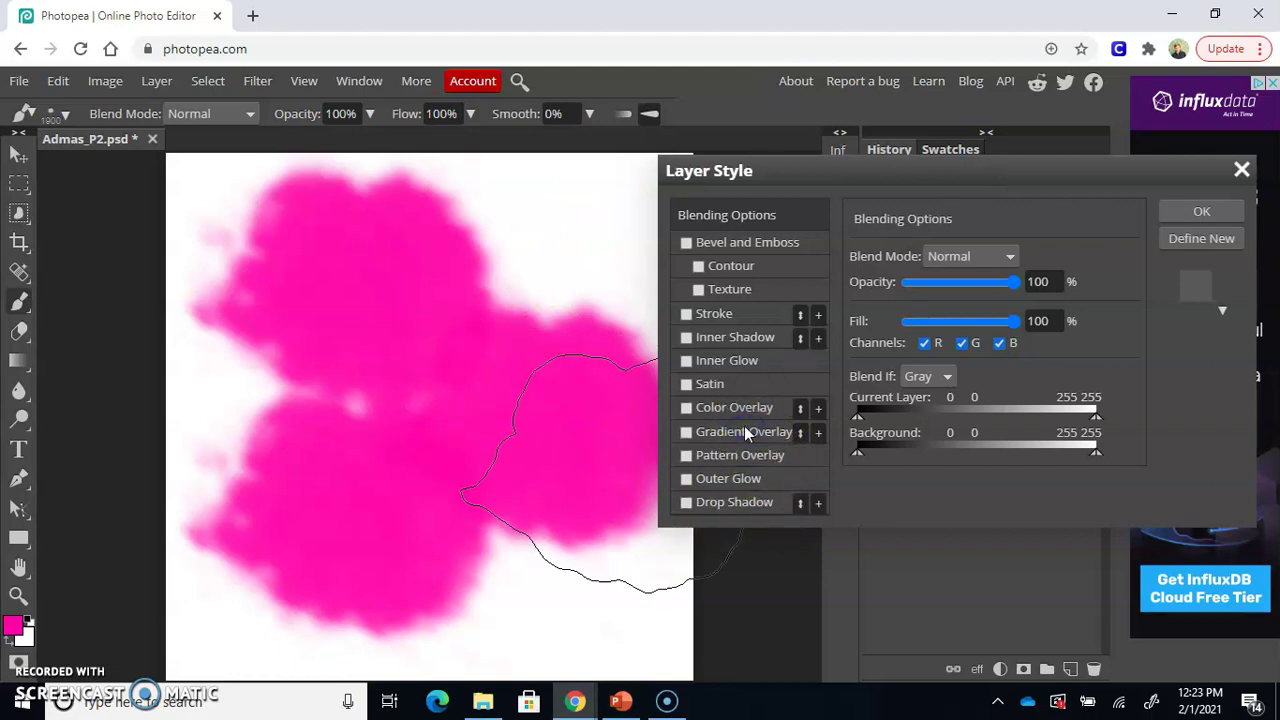
{"action": "left_click", "coordinate": [688, 434]}
{"action": "left_click", "coordinate": [688, 434]}
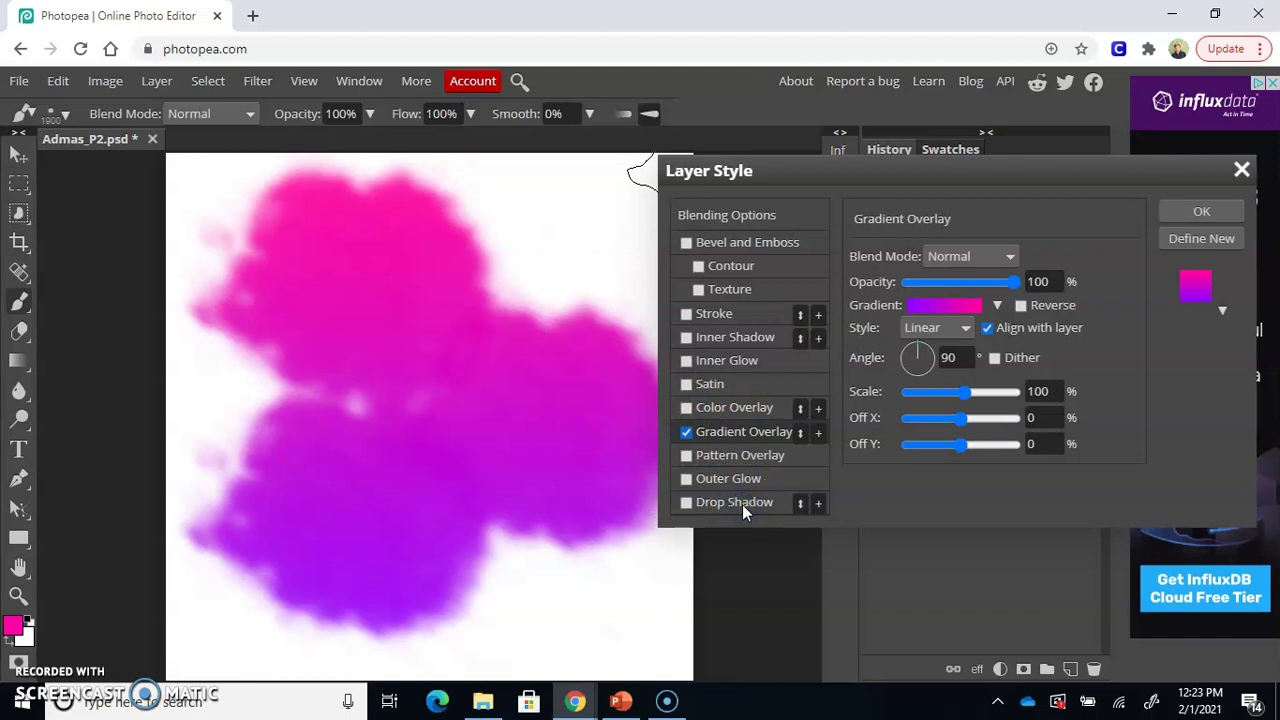
Step: Enable Drop Shadow and Outer Glow on the cloud layer
{"action": "left_click", "coordinate": [686, 503]}
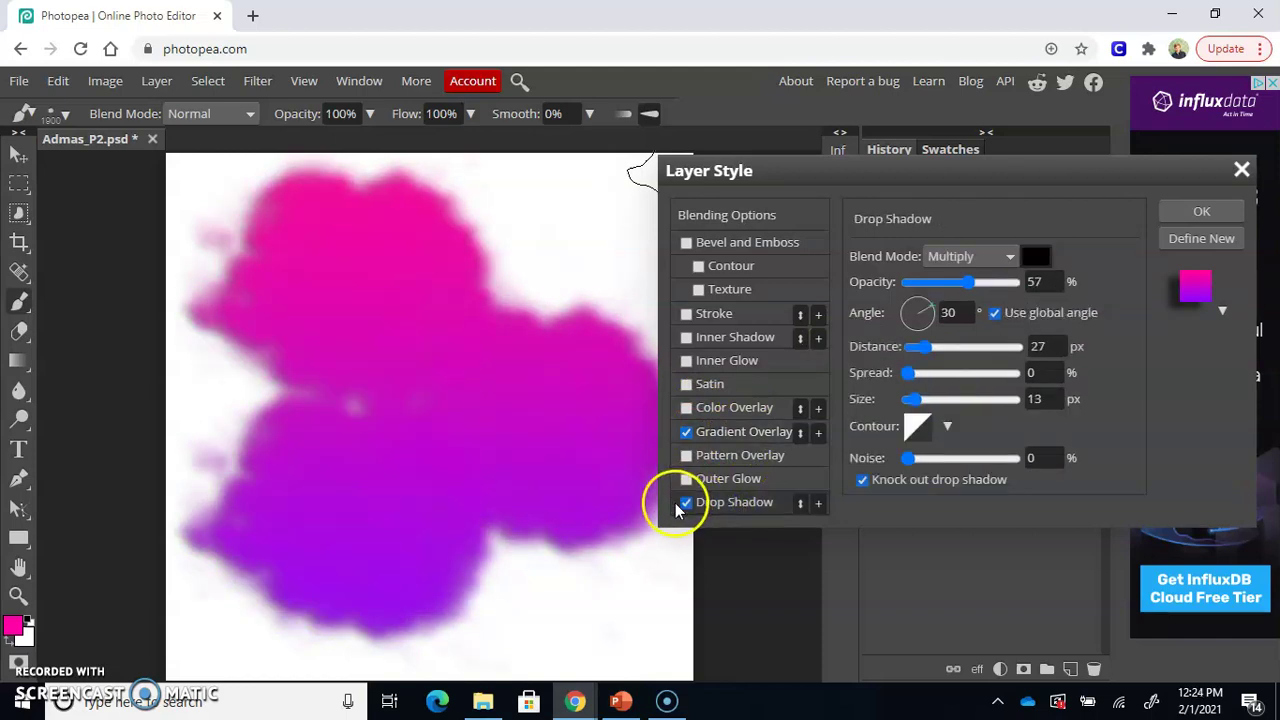
{"action": "left_click", "coordinate": [741, 481]}
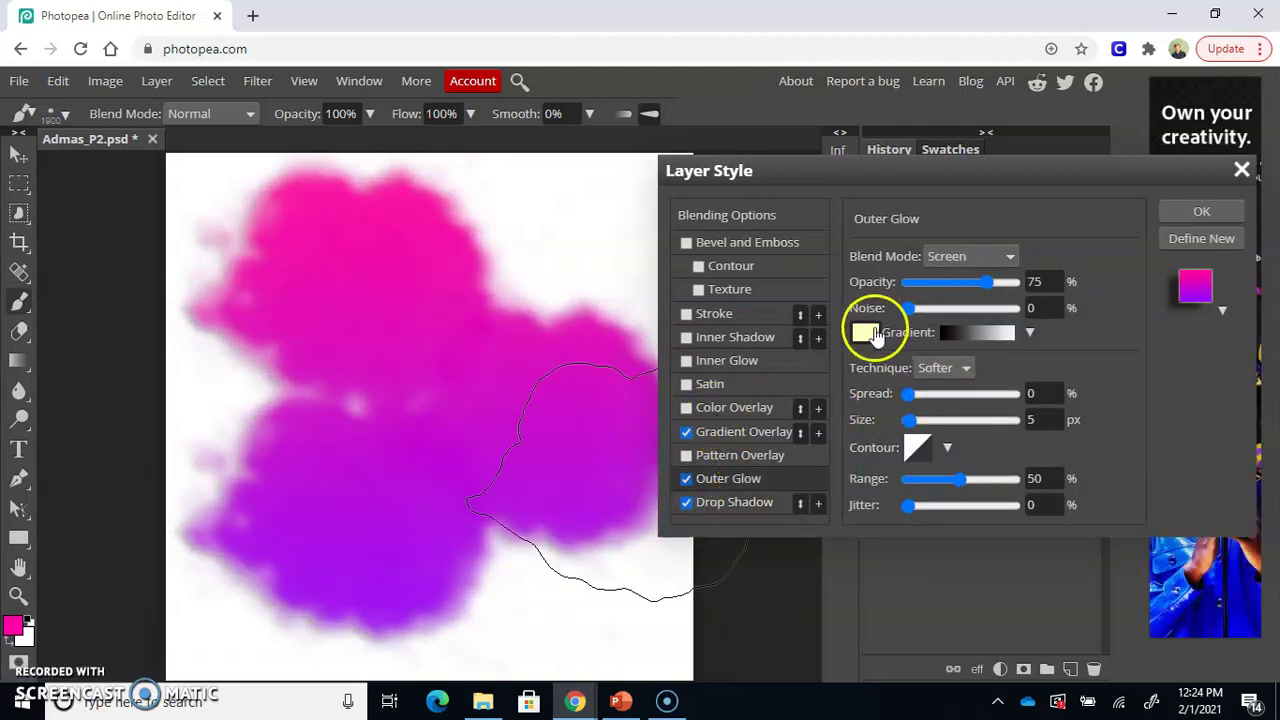
{"action": "left_click", "coordinate": [875, 335]}
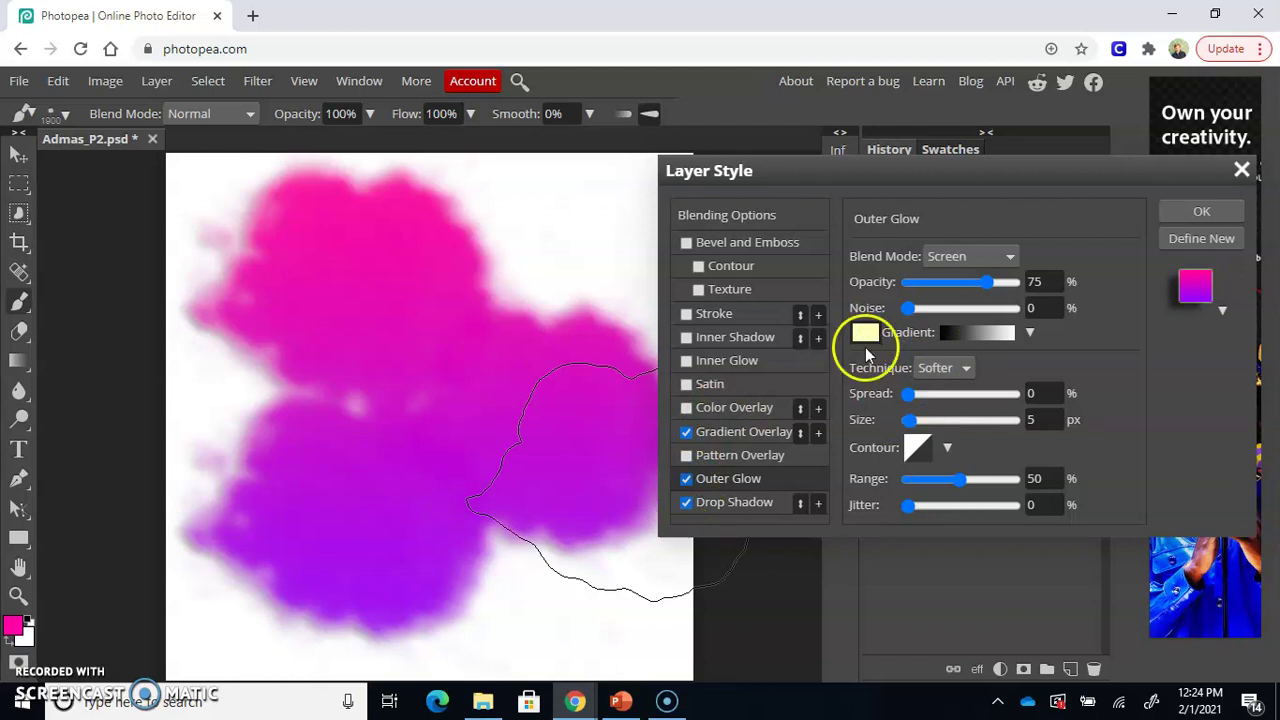
Step: Set the Outer Glow colour to pale lavender c7bdff and apply the layer styles
{"action": "left_click", "coordinate": [866, 336]}
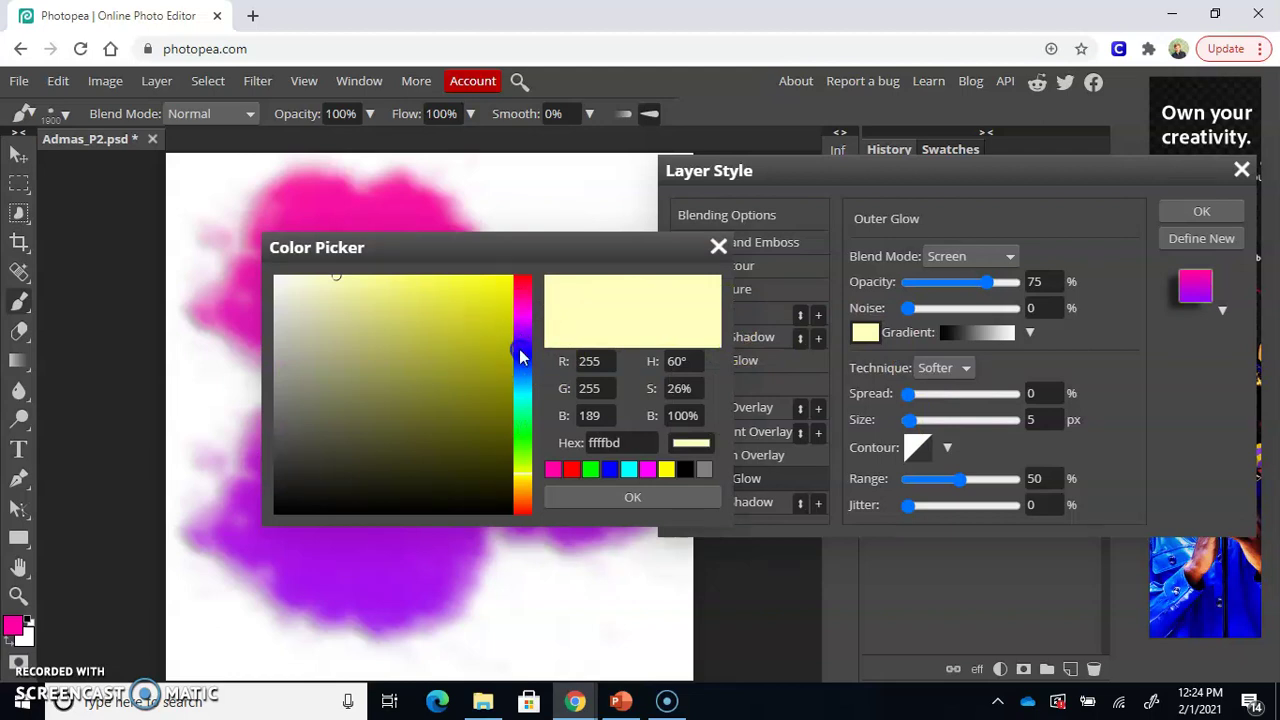
{"action": "left_click", "coordinate": [680, 380]}
{"action": "left_click", "coordinate": [614, 504]}
{"action": "left_click", "coordinate": [614, 494]}
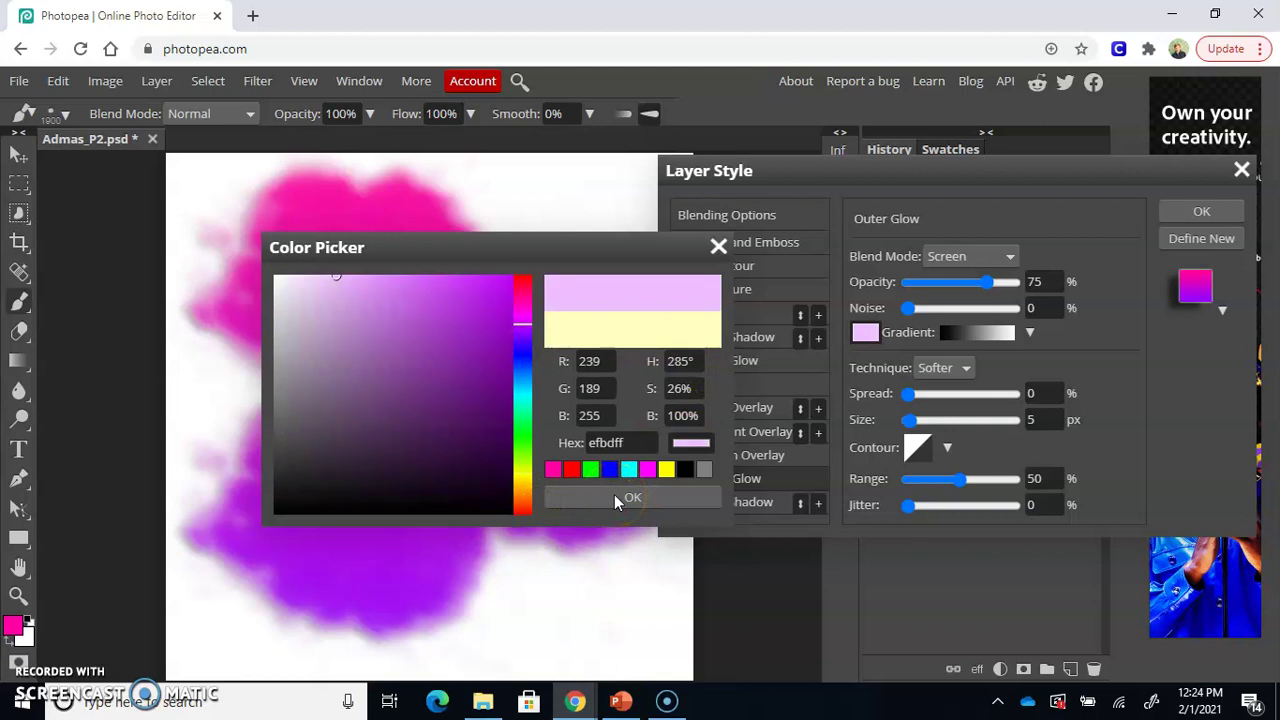
{"action": "left_click", "coordinate": [1221, 241]}
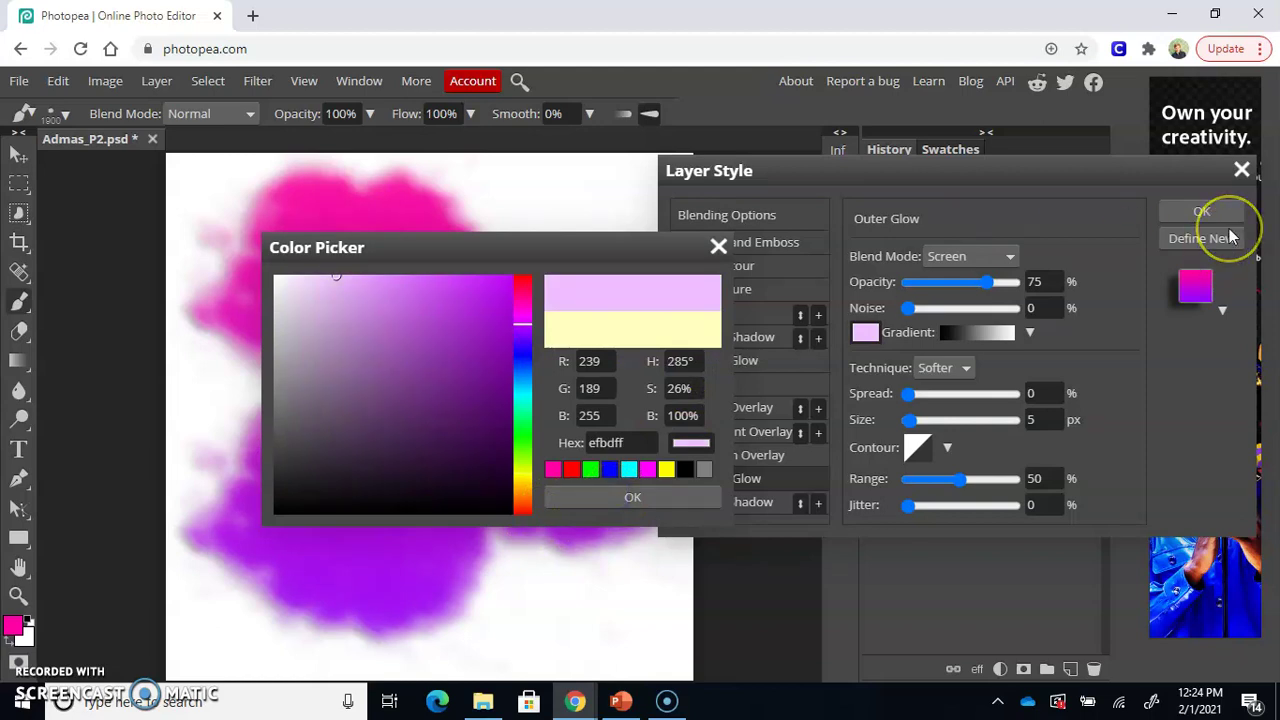
{"action": "left_click", "coordinate": [1222, 211]}
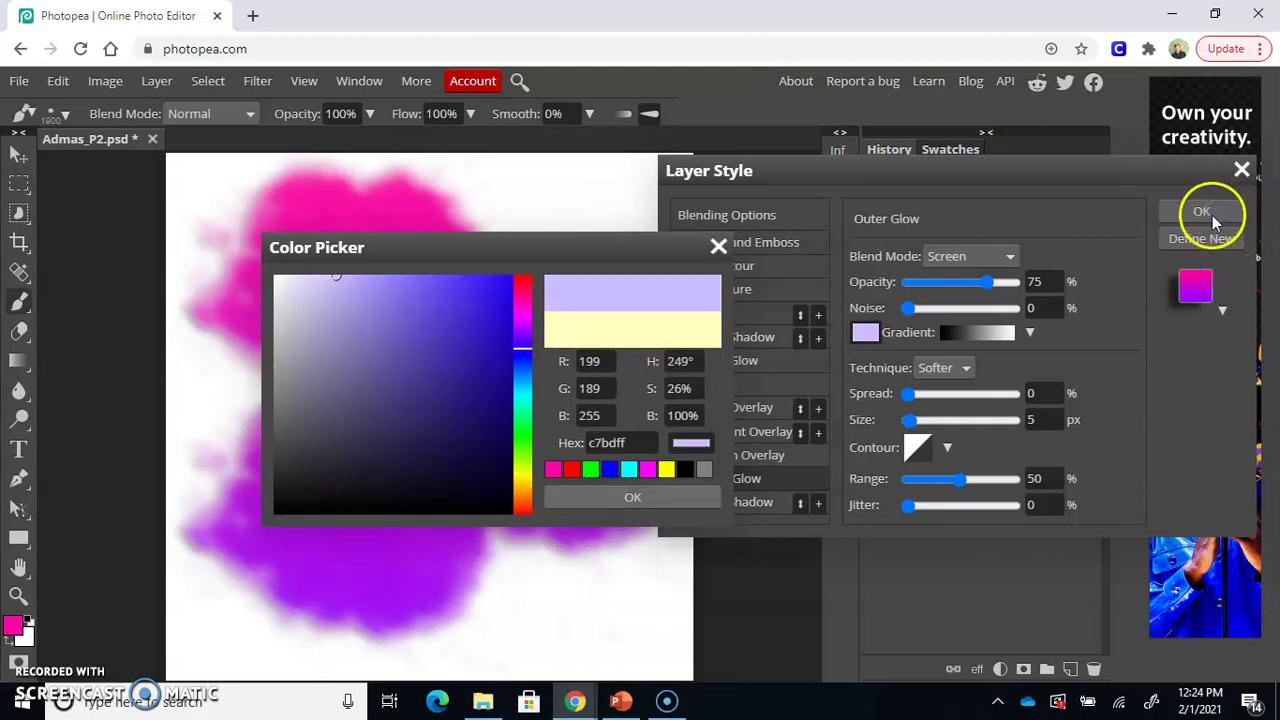
{"action": "left_click", "coordinate": [580, 457]}
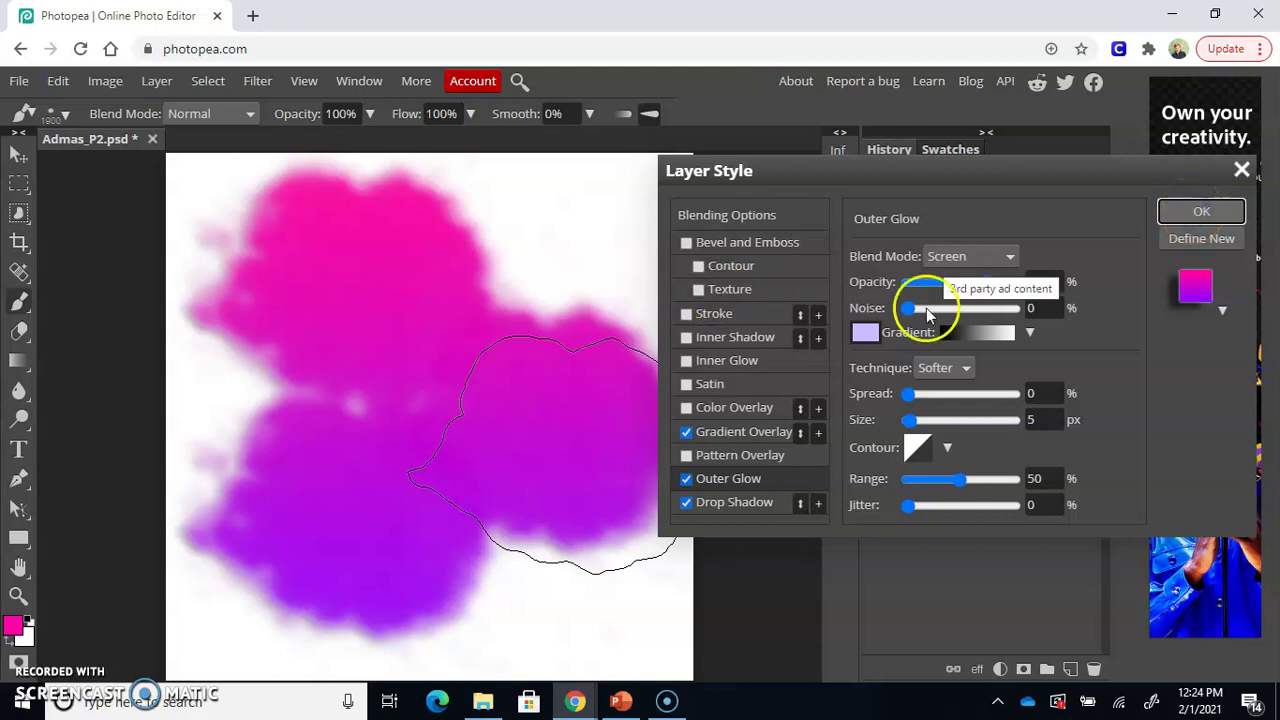
{"action": "left_click", "coordinate": [1082, 253]}
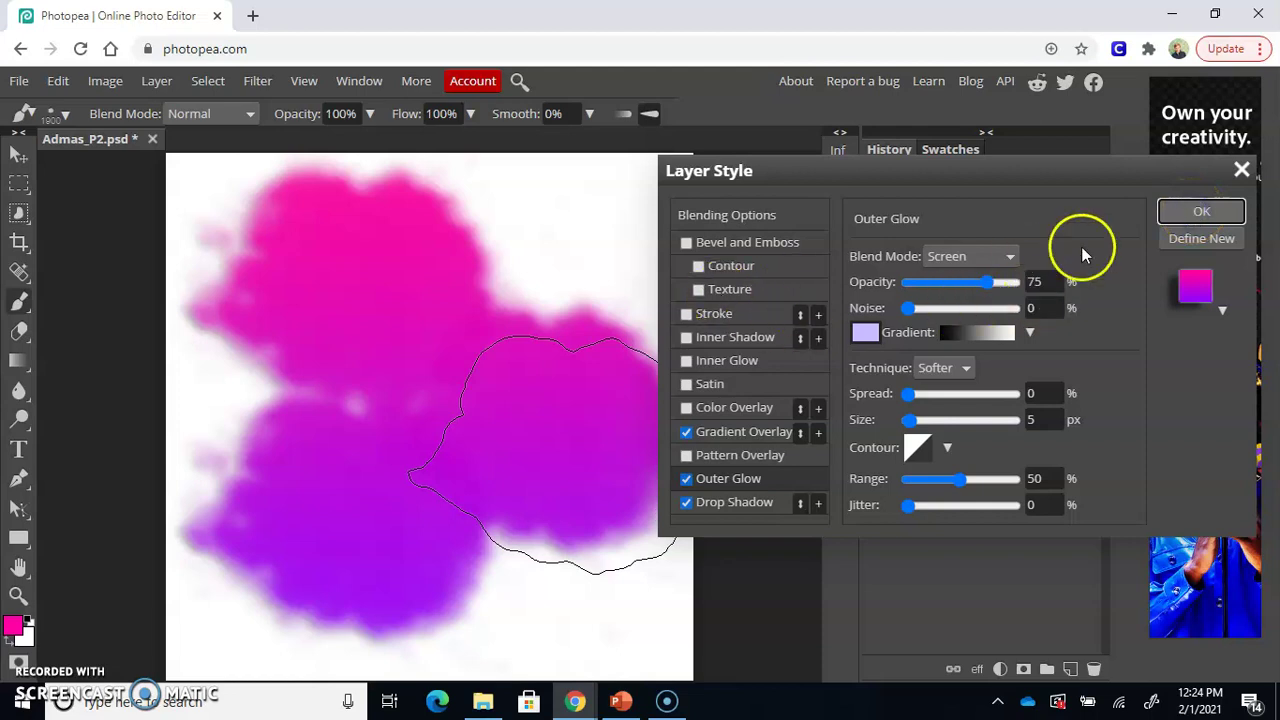
{"action": "left_click", "coordinate": [1200, 212]}
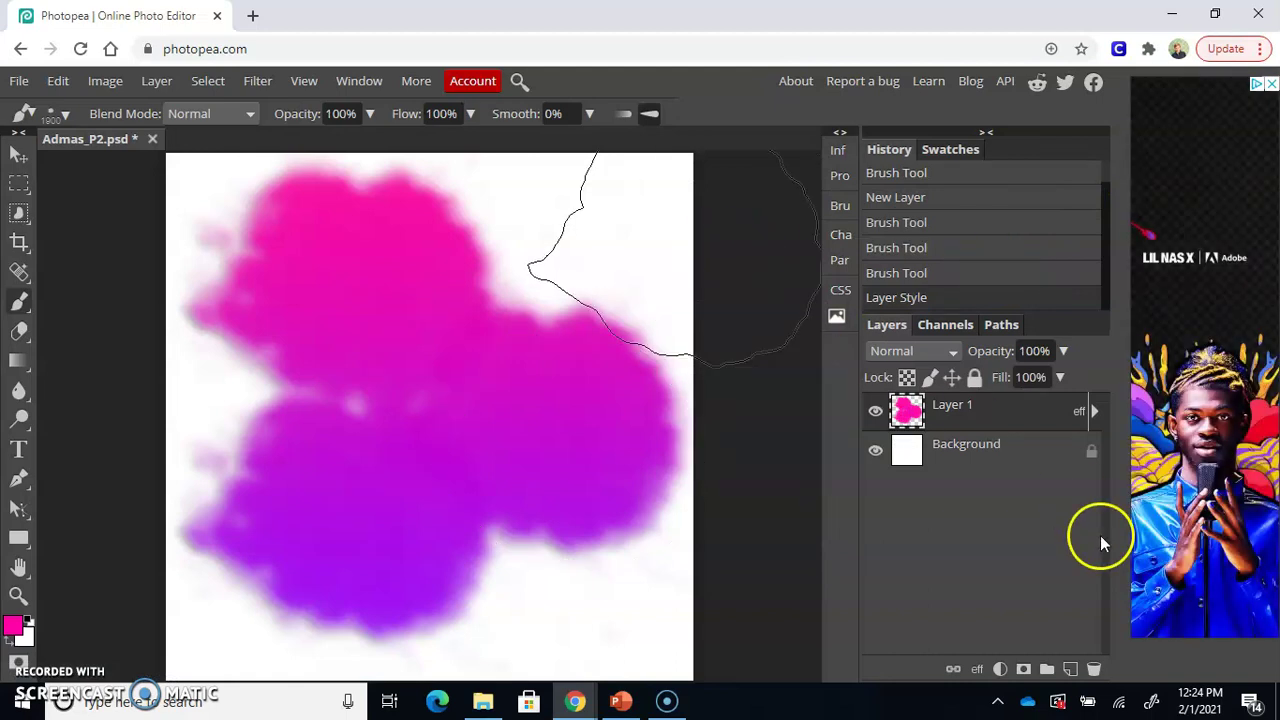
Step: Browse the File > Export as formats such as PNG and JPG, then the More menu's language and theme options
{"action": "left_click", "coordinate": [18, 80]}
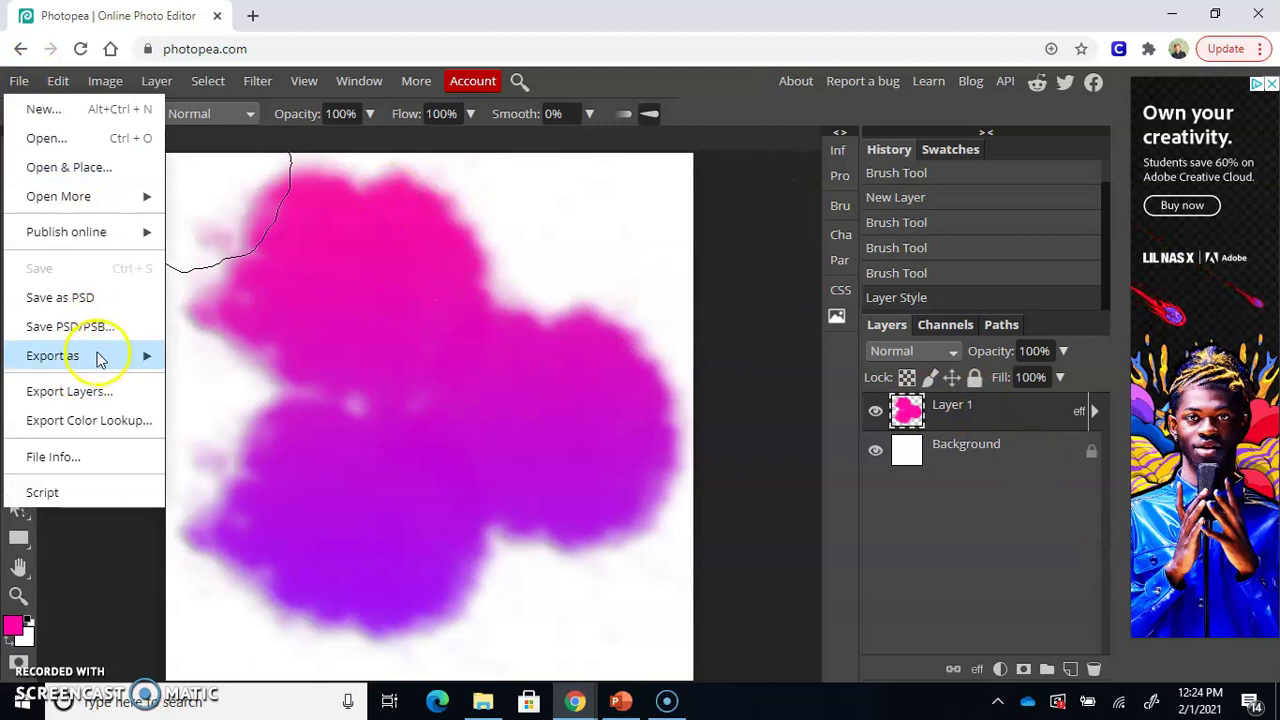
{"action": "mouse_move", "coordinate": [112, 355]}
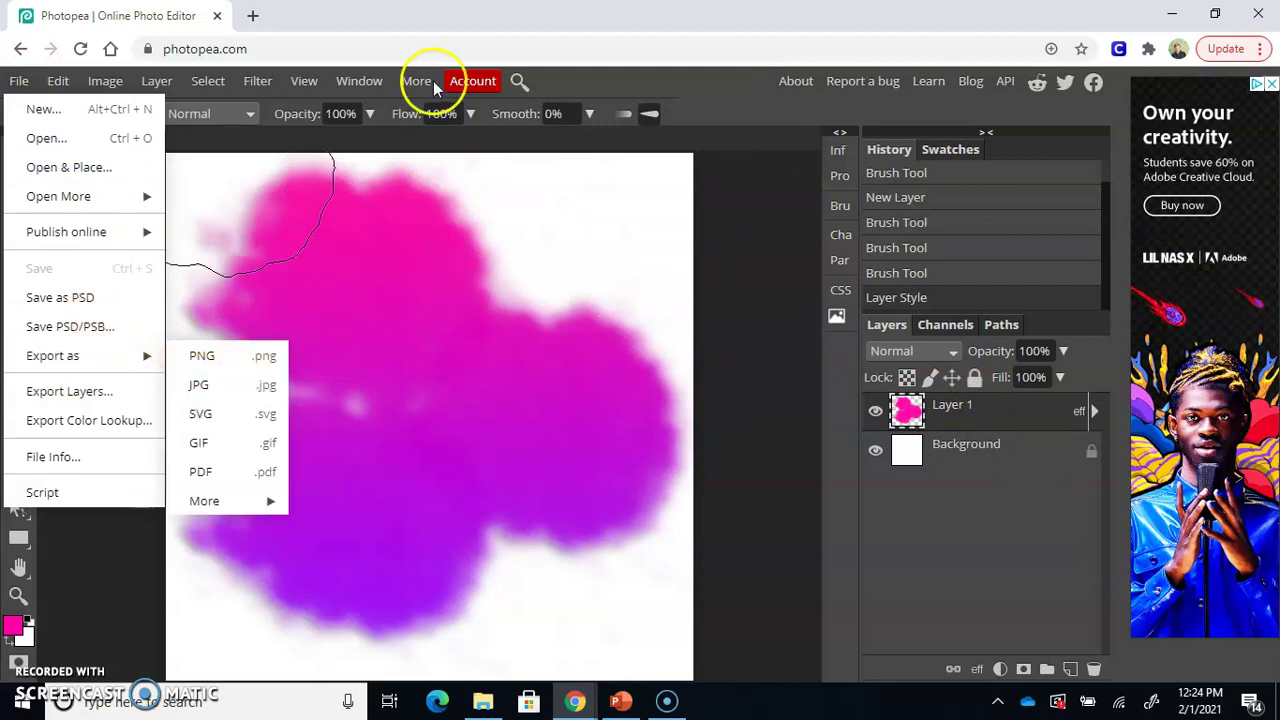
{"action": "mouse_move", "coordinate": [425, 80]}
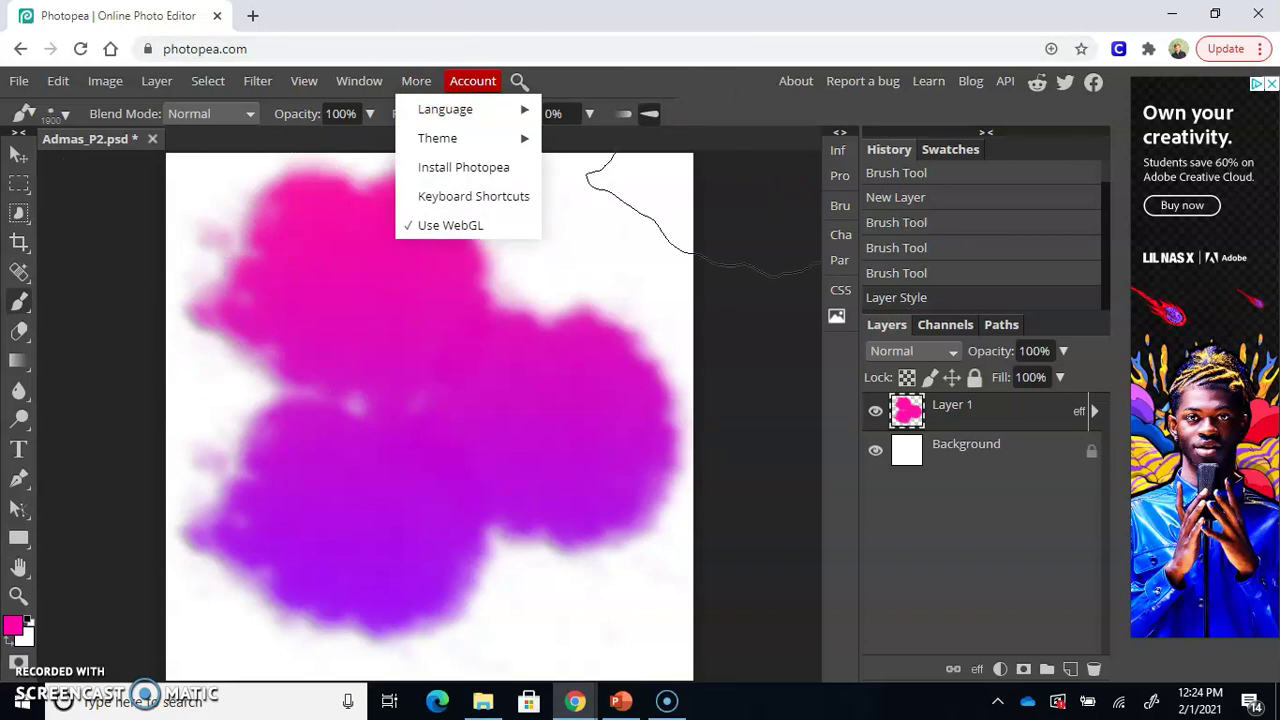